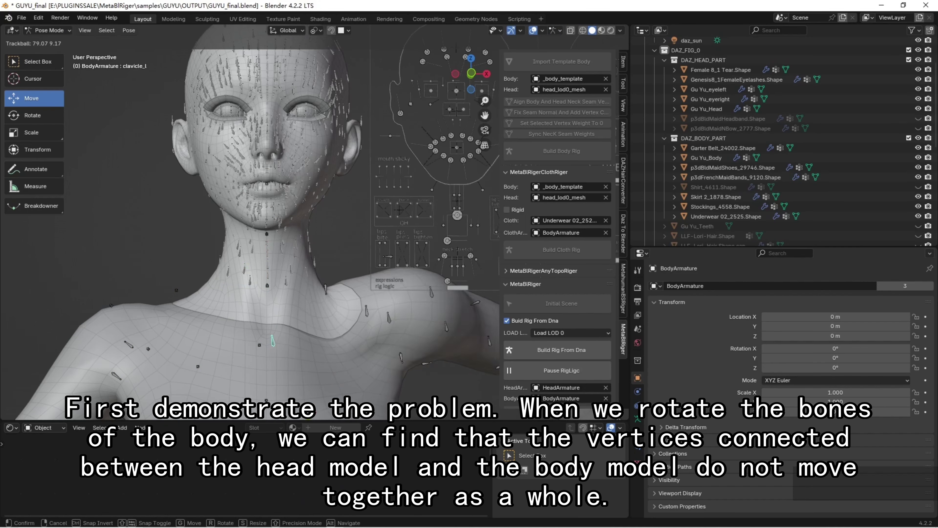
Test-rotate the right clavicle bone to examine the head-body seam from behind, cancelling both clavicle rotations.
right_click(292, 387)
middle_click_drag(189, 320, 280, 335)
left_click(307, 312)
key("r")
key("r")
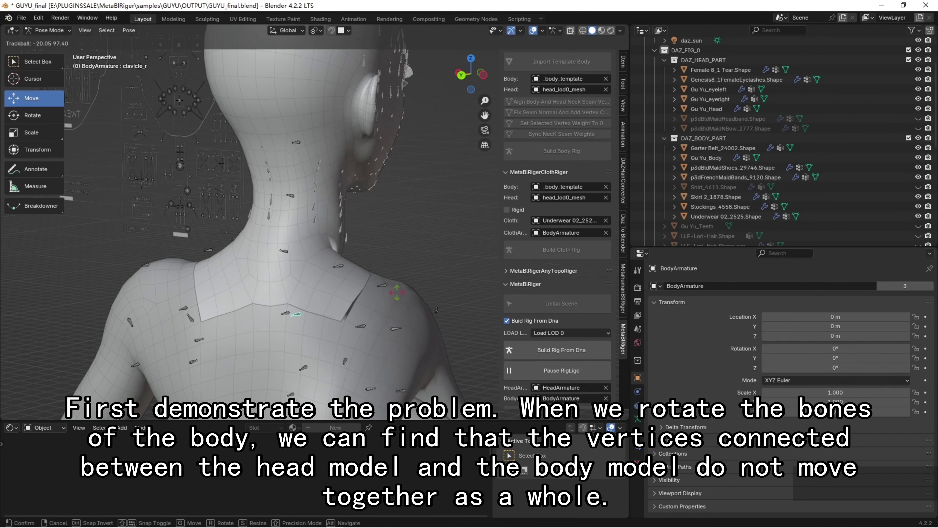
right_click(339, 323)
middle_click_drag(287, 316, 253, 329)
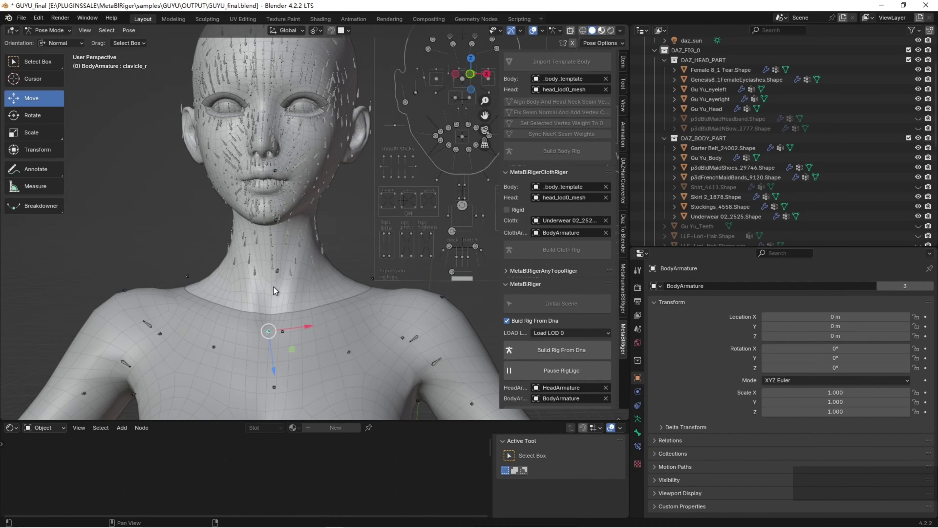
Examine the neck seam in Material Preview shading, temporarily hiding the viewport overlays.
key("z")
key("2")
mouse_move(263, 293)
middle_mouse_down()
mouse_move(282, 293)
mouse_move(285, 307)
mouse_move(289, 288)
middle_mouse_up()
scroll(282, 285, "up", 2)
scroll(284, 296, "down", 2)
scroll(283, 292, "up", 3)
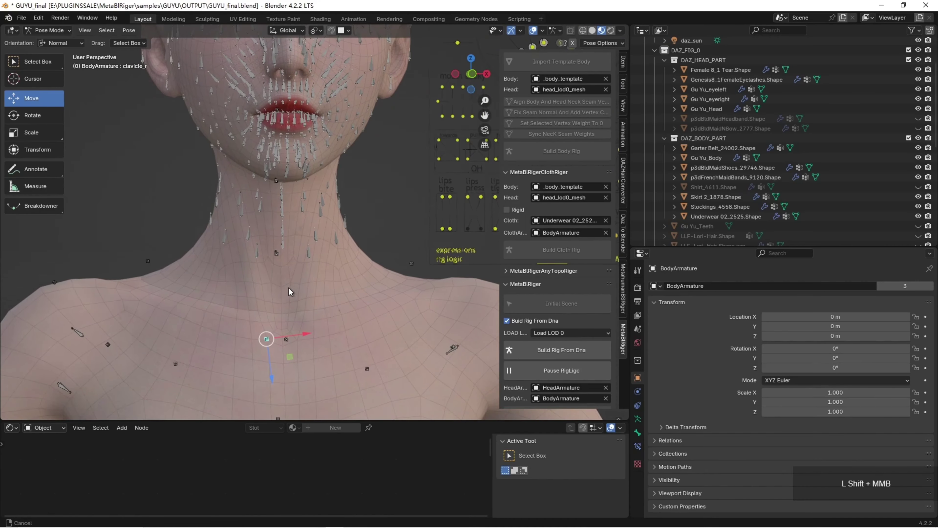
left_click(533, 31)
middle_click_drag(266, 337, 340, 323)
left_click(534, 31)
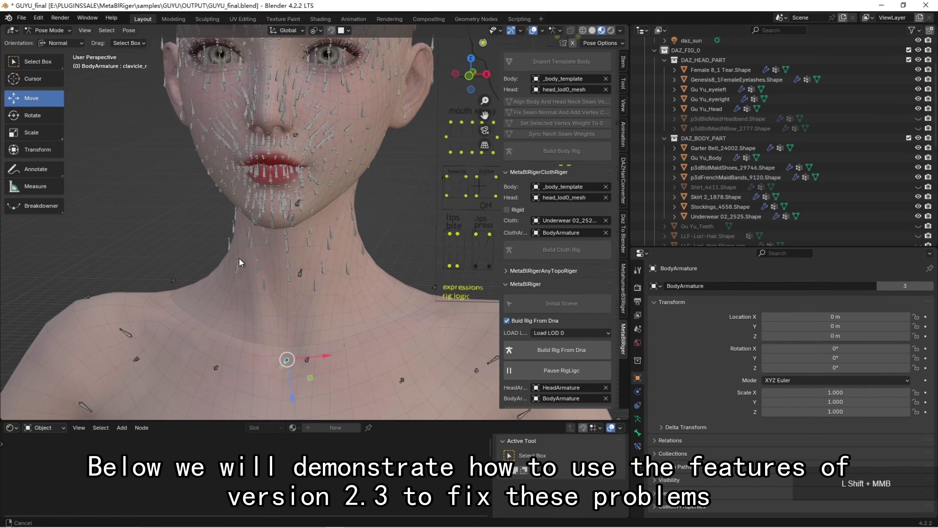
Return the viewport to solid shading and switch BodyArmature to Object Mode.
left_click(593, 31)
middle_click_drag(248, 327, 245, 312, "shift")
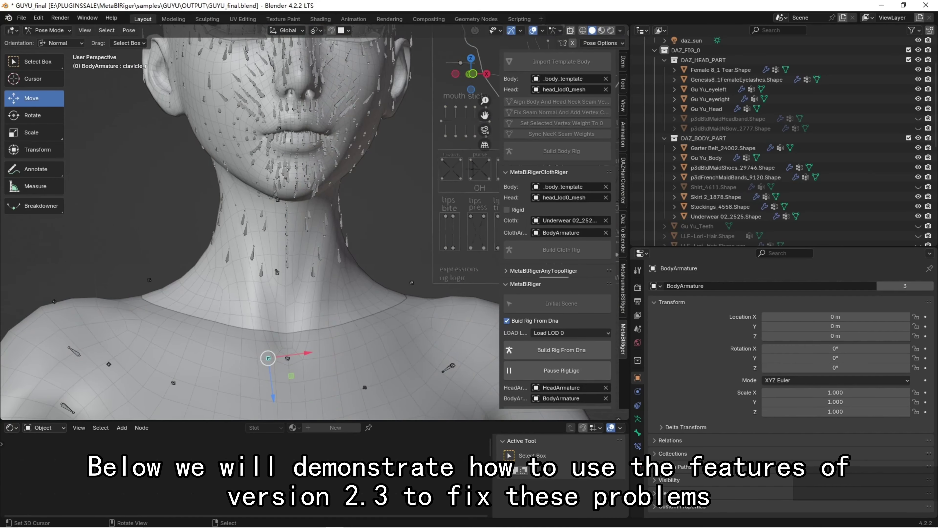
left_click(68, 31)
left_click(52, 44)
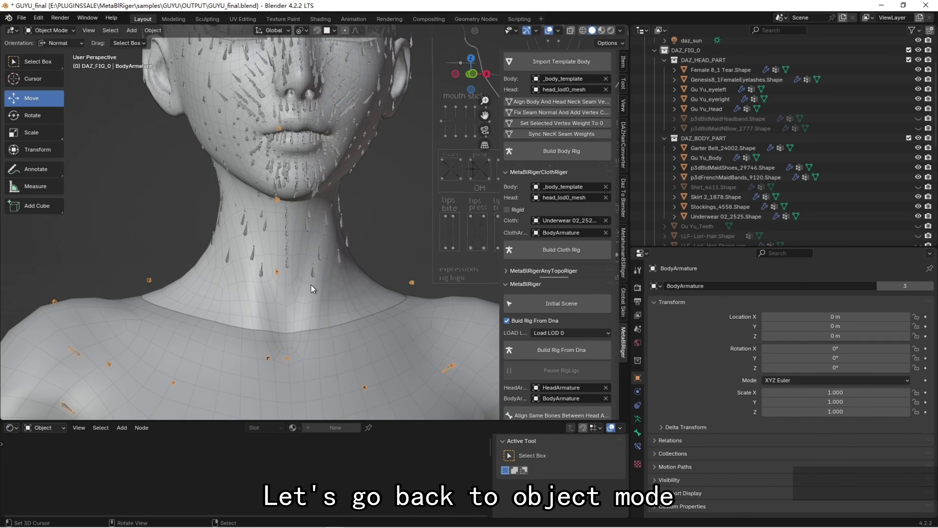
mouse_move(310, 284)
middle_mouse_down("shift")
mouse_move(303, 281)
mouse_move(315, 288)
middle_mouse_up("shift")
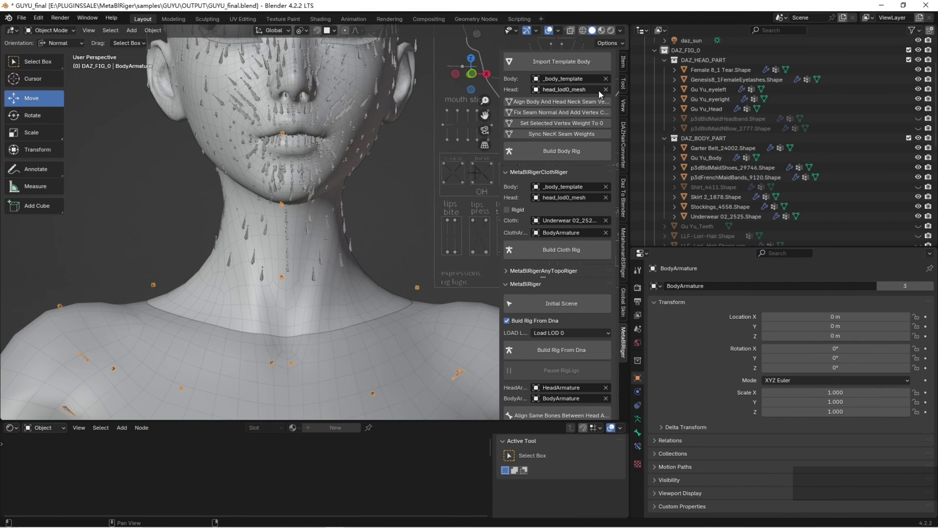
Assign Gu Yu_Body as the body and Gu Yu_Head as the head in MetaBlRigerBodyRiger.
scroll(589, 146, "up", 6)
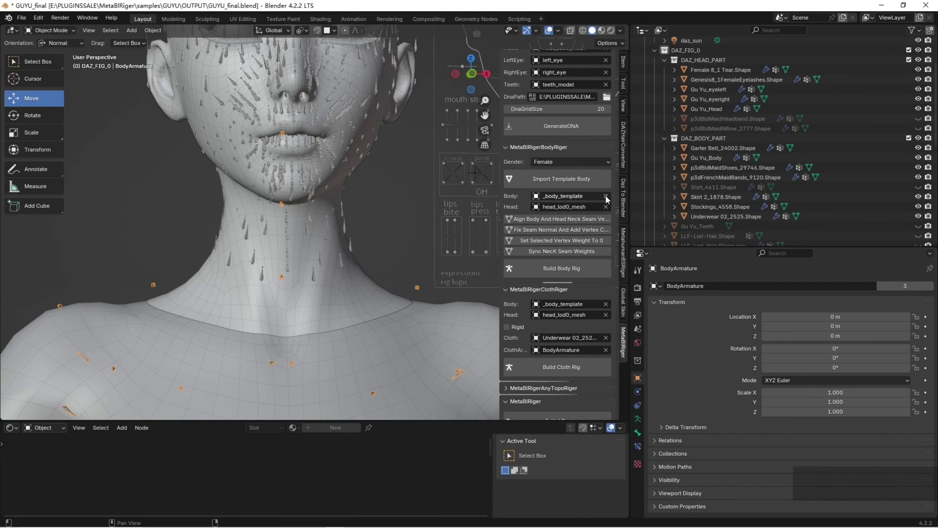
left_click(606, 197)
left_click(606, 196)
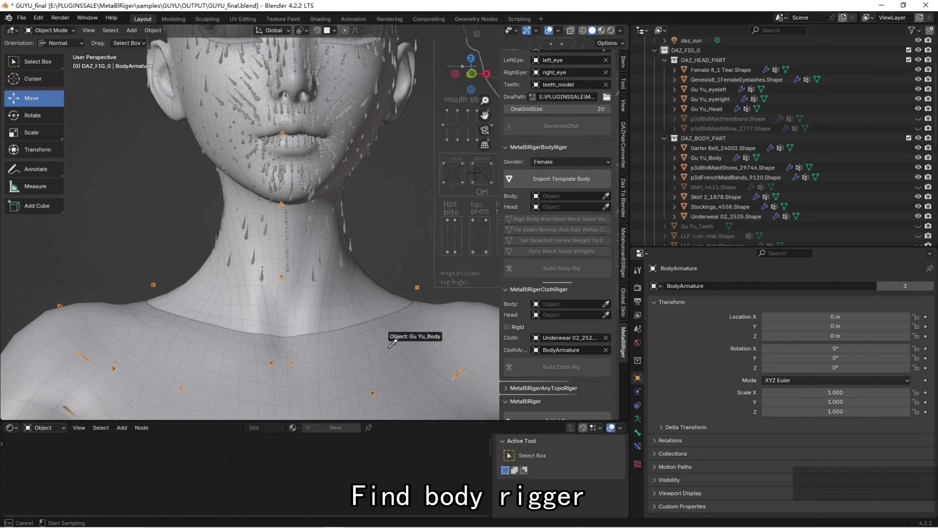
left_click(363, 311)
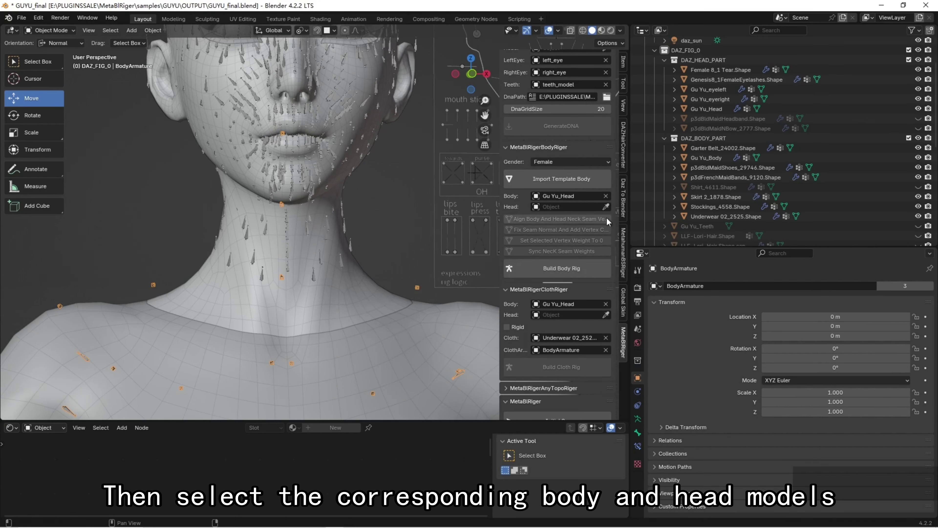
left_click(608, 194)
left_click(607, 195)
left_click(404, 341)
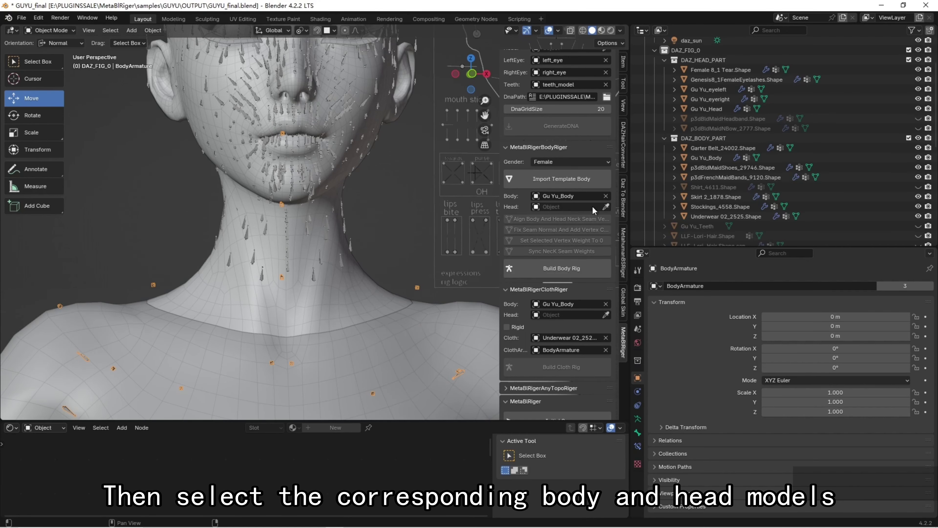
left_click(605, 208)
left_click(376, 275)
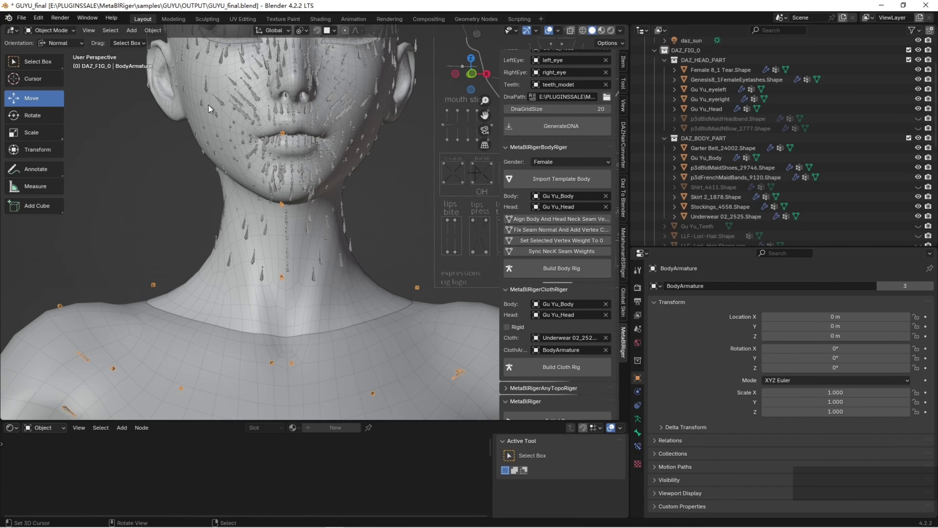
Select the open boundary edge loop around the base of the neck on Gu Yu_Head in Edit Mode.
scroll(321, 226, "down", 2)
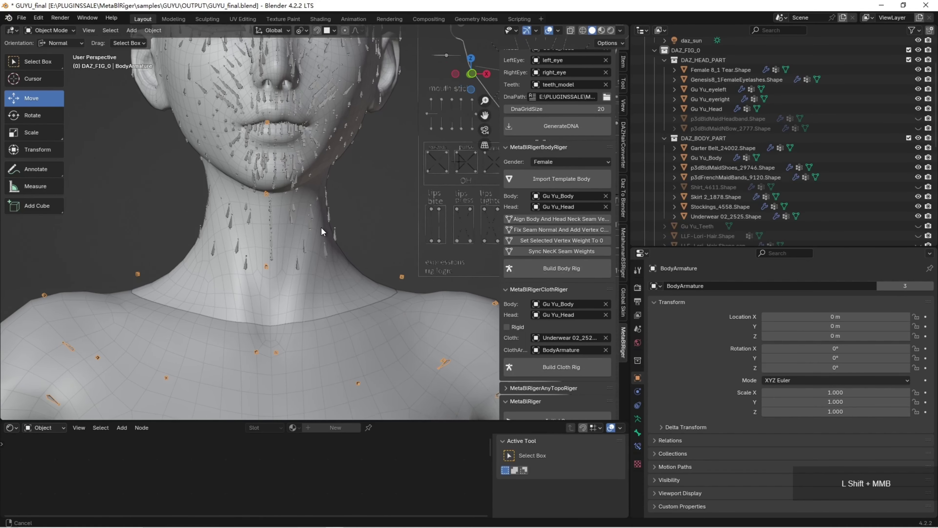
left_click(296, 281)
key("Tab")
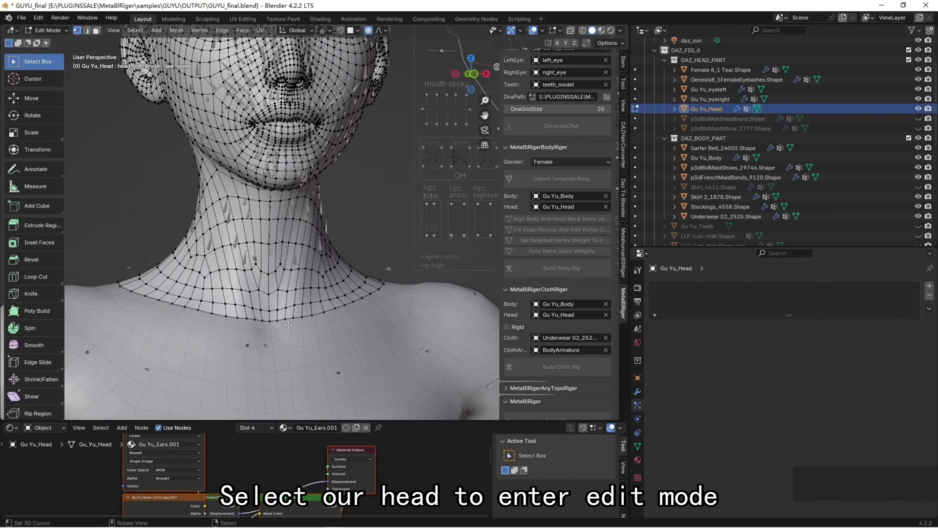
right_click(267, 320, "alt")
middle_click_drag(266, 320, 294, 339)
right_click(316, 338, "shift")
right_click(336, 325, "shift")
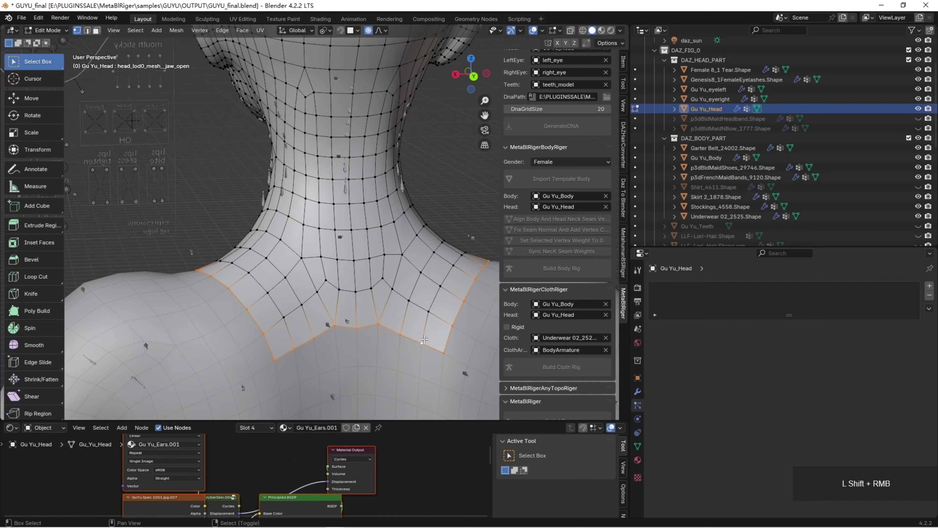
middle_click_drag(424, 340, 314, 246)
Back in Object Mode, set the selected head vertices' weight to 0 and sync the neck seam weights.
key("Tab")
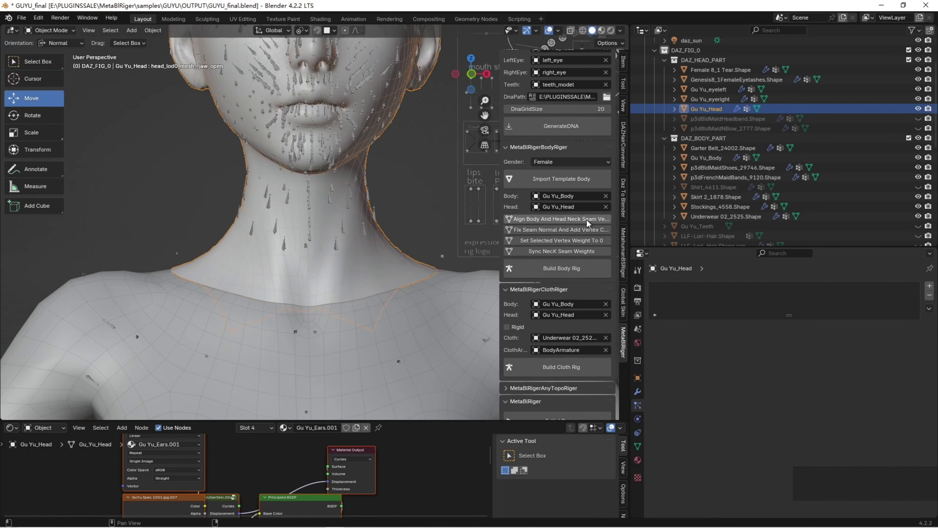
left_click(548, 242)
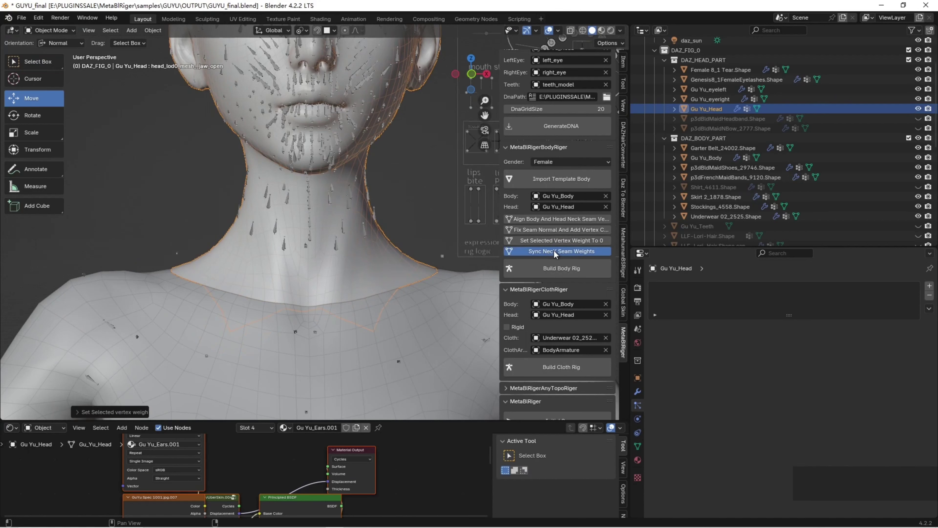
left_click(554, 251)
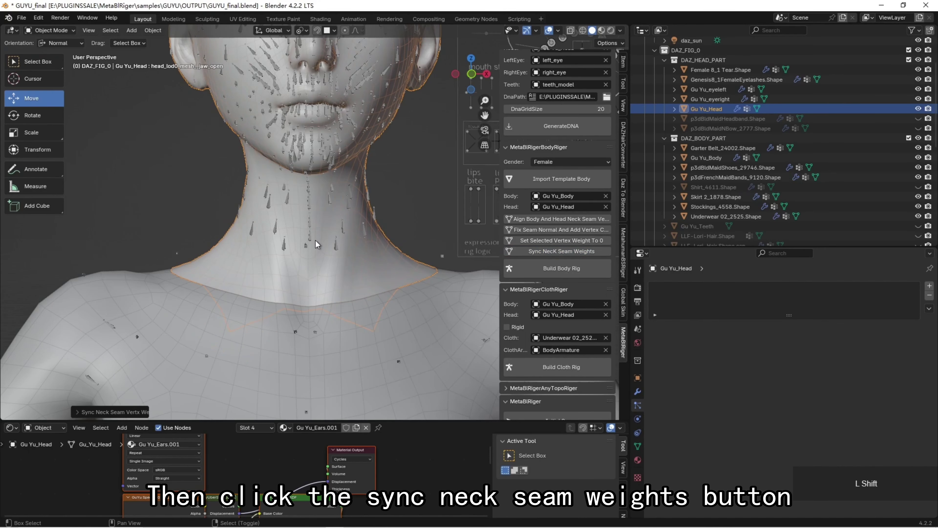
Put BodyArmature in Pose Mode and test-rotate the left clavicle bone to check the seam, cancelling the rotation.
middle_click_drag(316, 241, 301, 218, "shift")
right_click(304, 306)
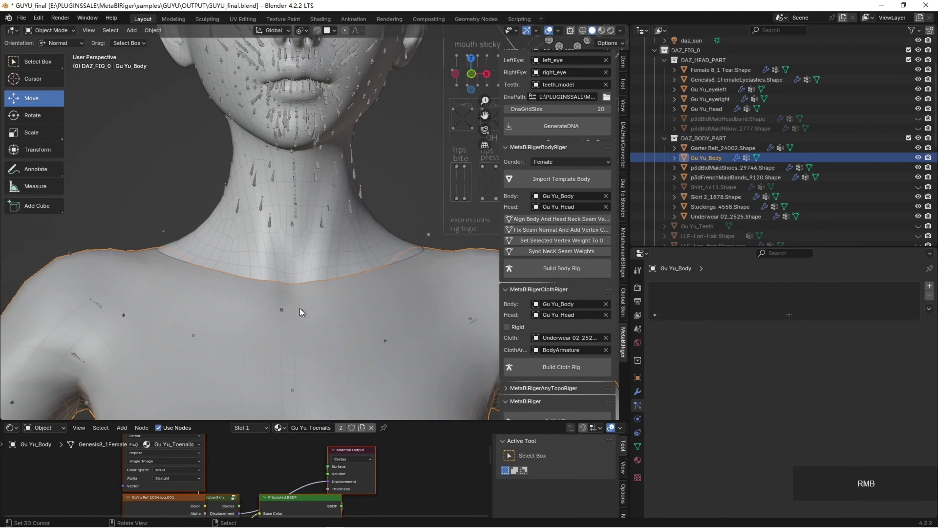
right_click(301, 310)
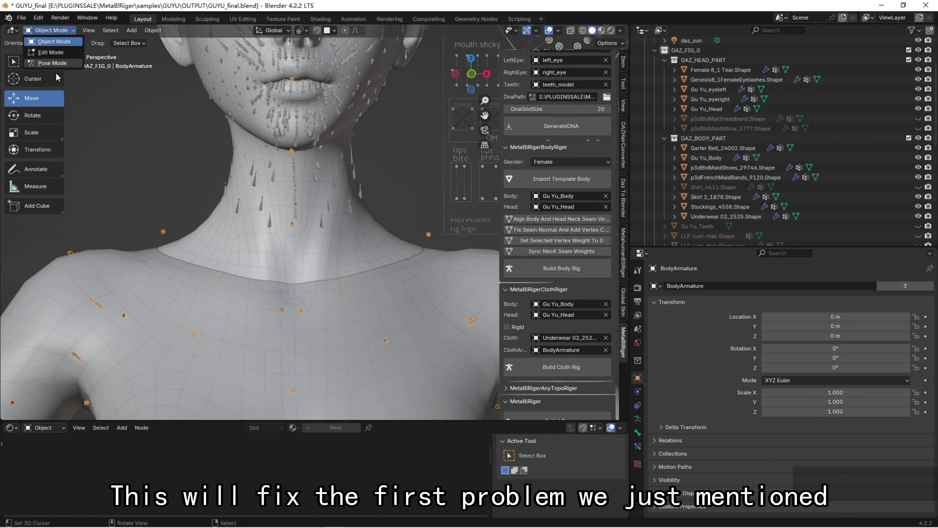
left_click(53, 63)
middle_click_drag(332, 289, 290, 289)
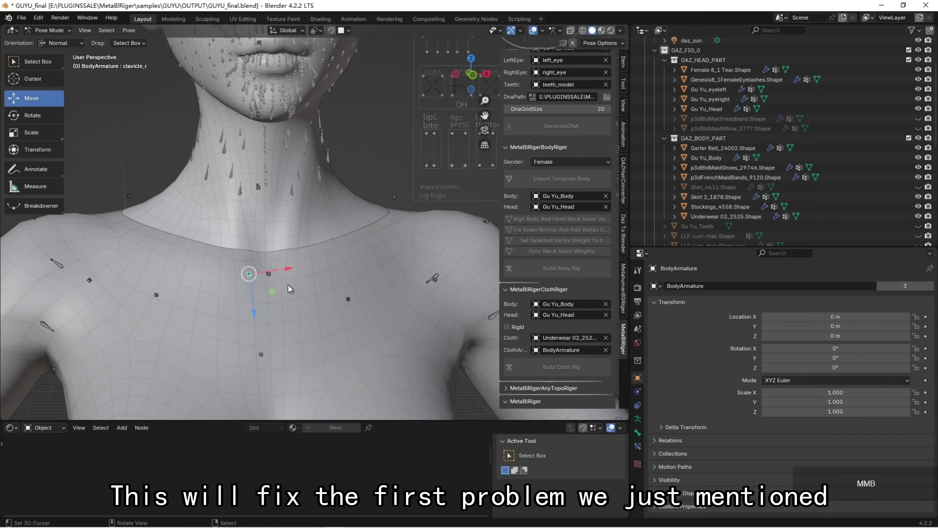
key("r")
key("r")
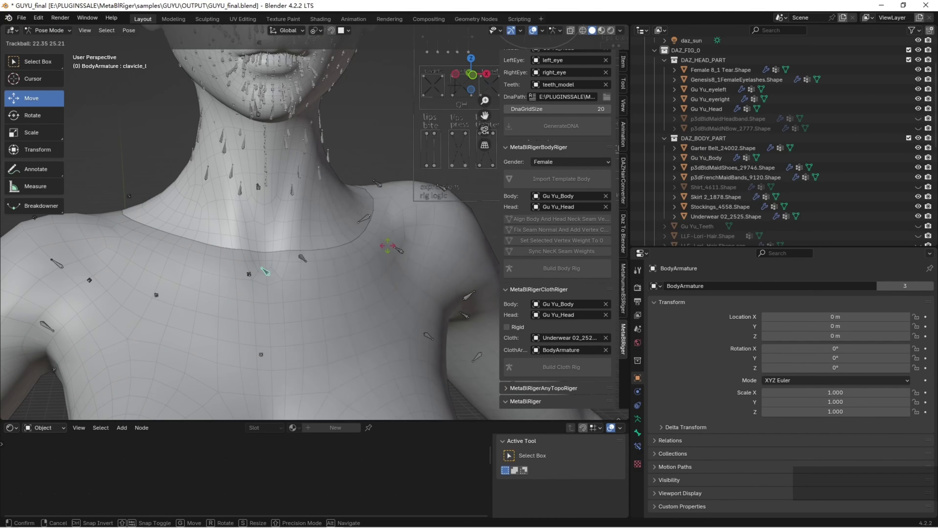
right_click(291, 208)
Test-rotate the neck_01 bone to check how the head and body meshes deform together, cancelling the rotation.
left_click(261, 190)
key("r")
key("r")
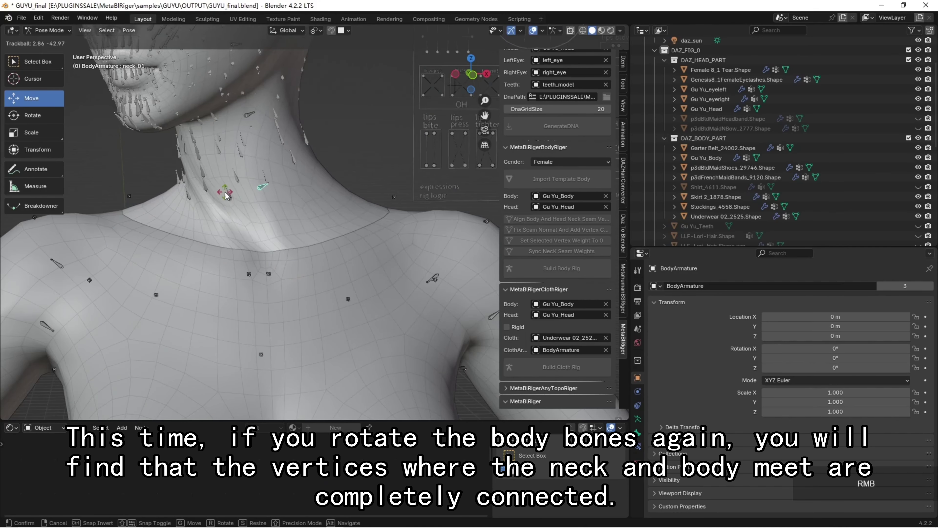
right_click(237, 218)
Test-rotate the right clavicle bone and check the seam across the upper back, cancelling the rotation.
middle_click_drag(244, 232, 358, 263)
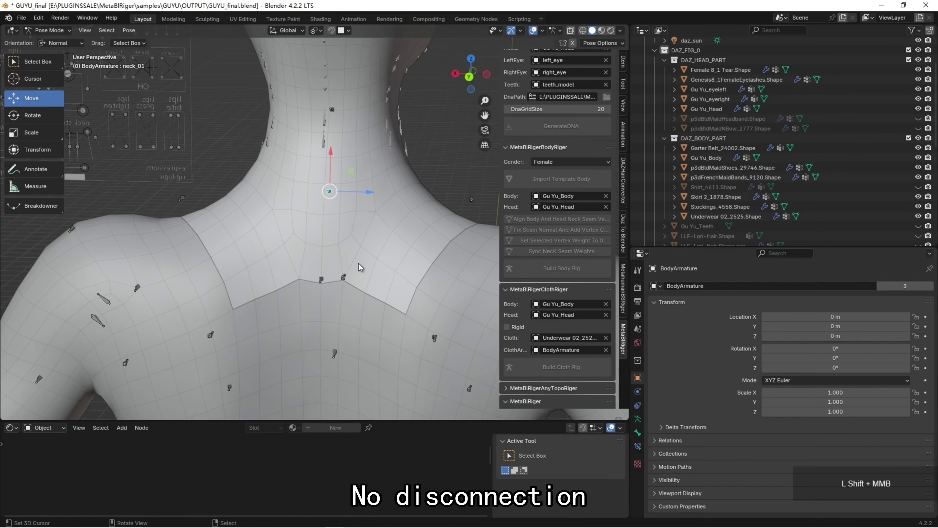
left_click(345, 277)
key("r")
key("r")
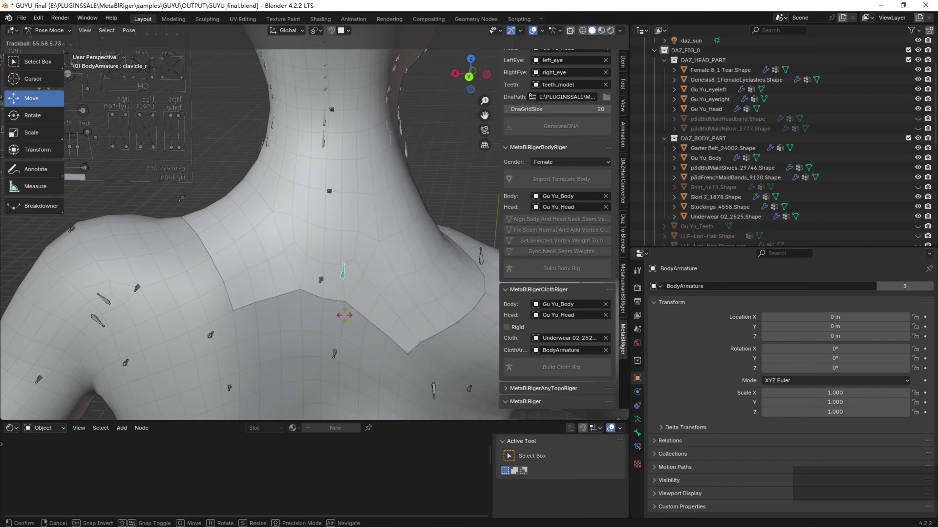
right_click(345, 315)
Display the front of the neck in Material Preview with viewport overlays hidden to examine the shading seam.
middle_click_drag(371, 255, 193, 237)
middle_click_drag(287, 218, 317, 273, "shift")
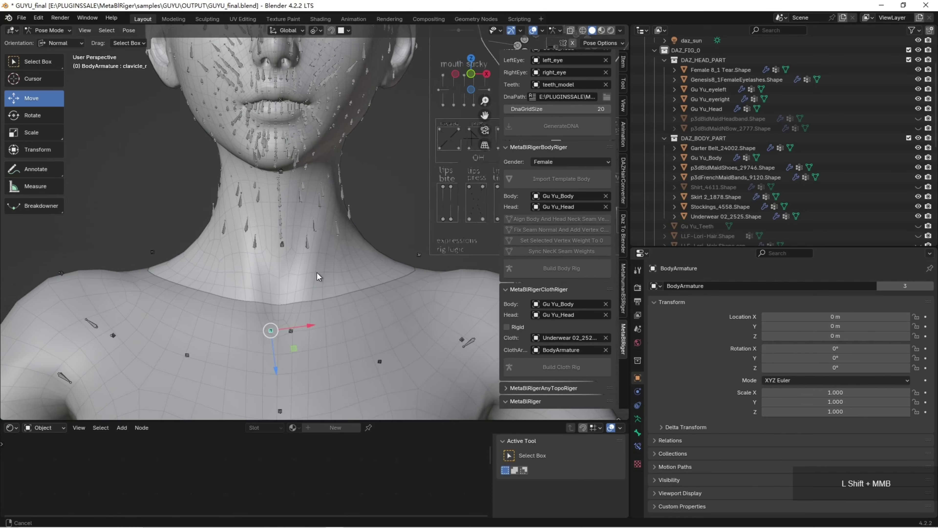
left_click(603, 30)
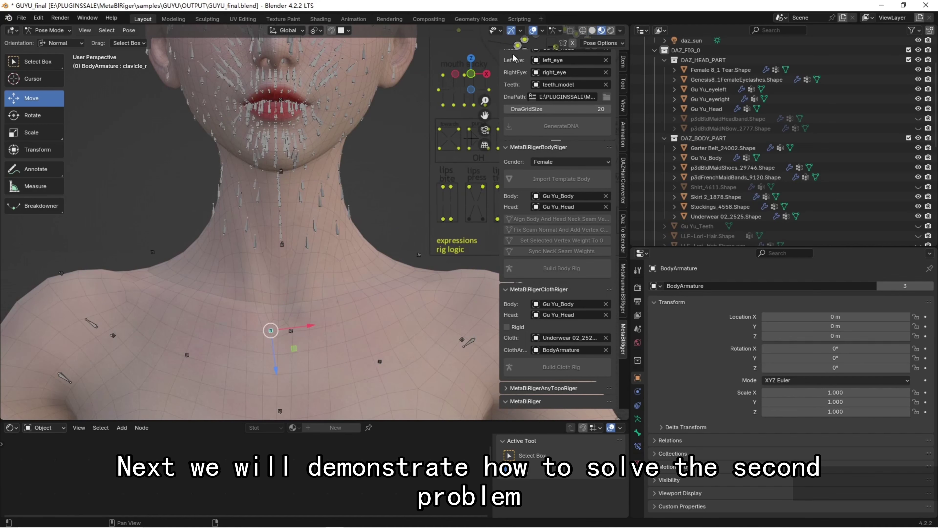
left_click(533, 31)
middle_click_drag(355, 239, 341, 251, "shift")
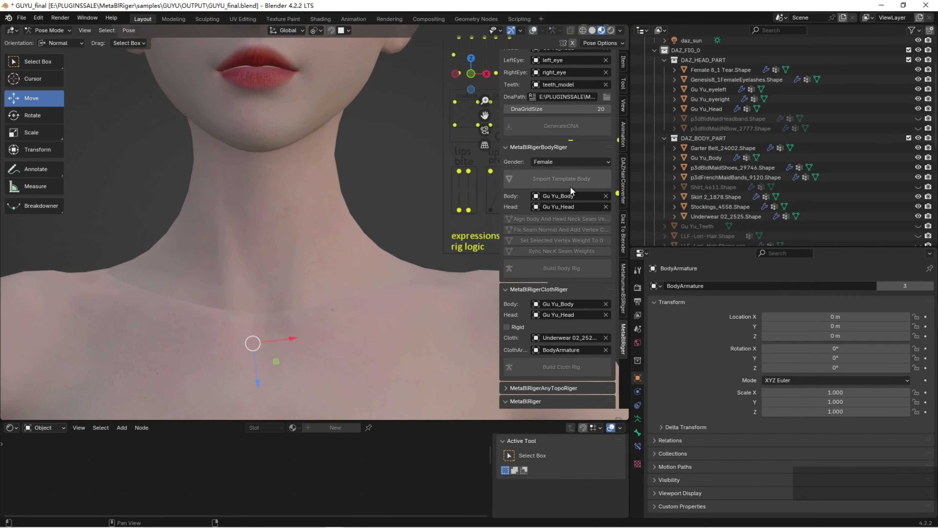
Return to Object Mode and run Fix Seam Normal and Add Vertex Color on the assigned head and body.
scroll(539, 237, "up", 2)
left_click(45, 26)
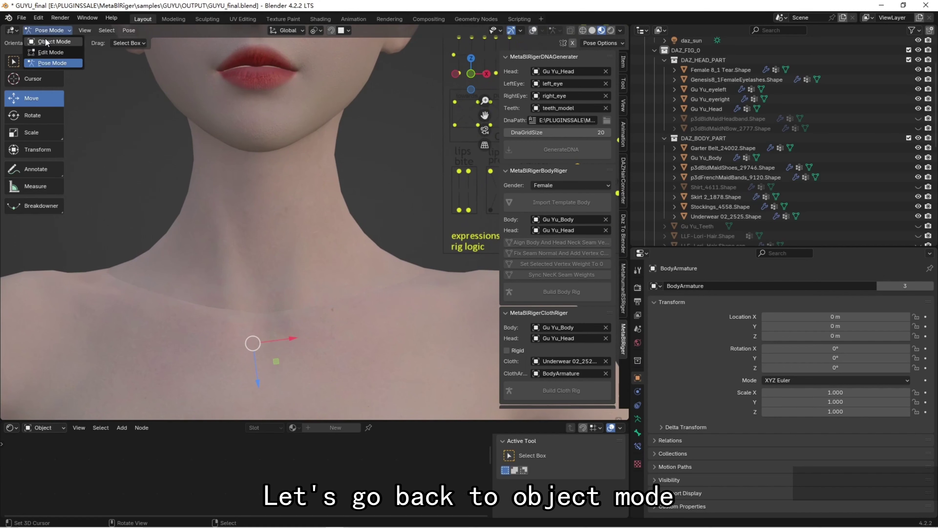
left_click(45, 37)
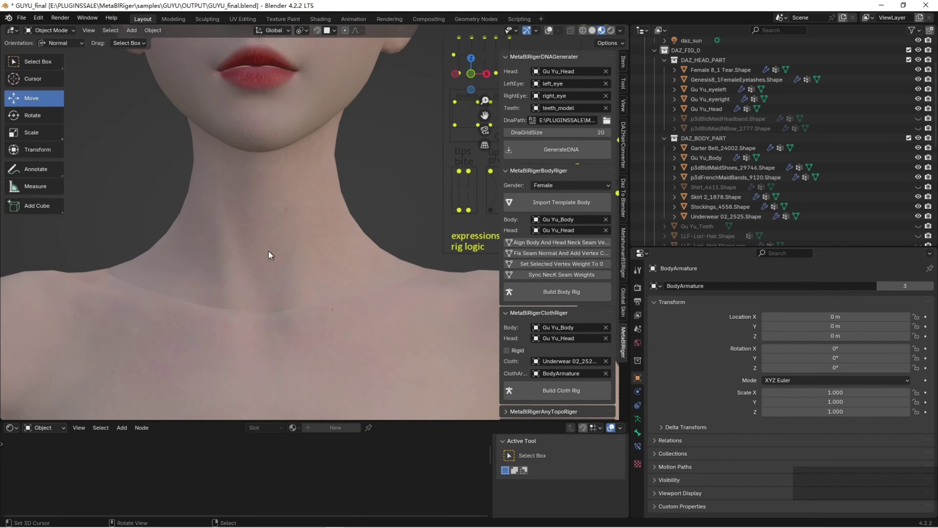
left_click(545, 253)
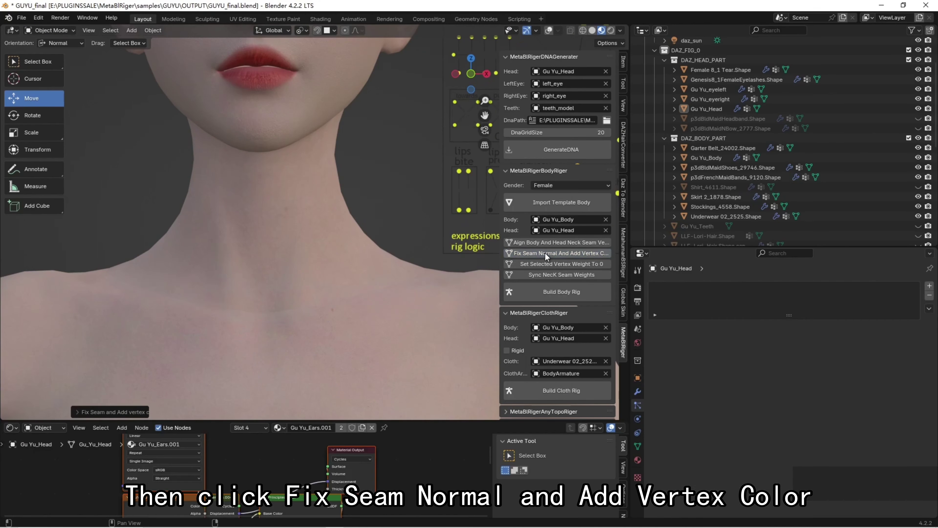
middle_click_drag(273, 263, 325, 312)
middle_click_drag(333, 318, 244, 305)
middle_click_drag(326, 287, 320, 254, "shift")
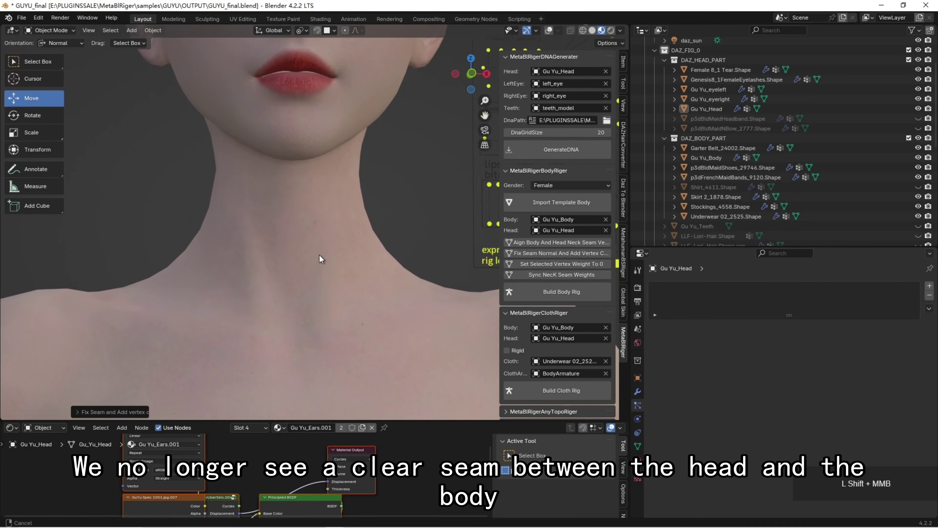
Widen the 3D viewport and switch it to solid shading.
left_click_drag(628, 243, 750, 243)
middle_click_drag(375, 274, 379, 279, "shift")
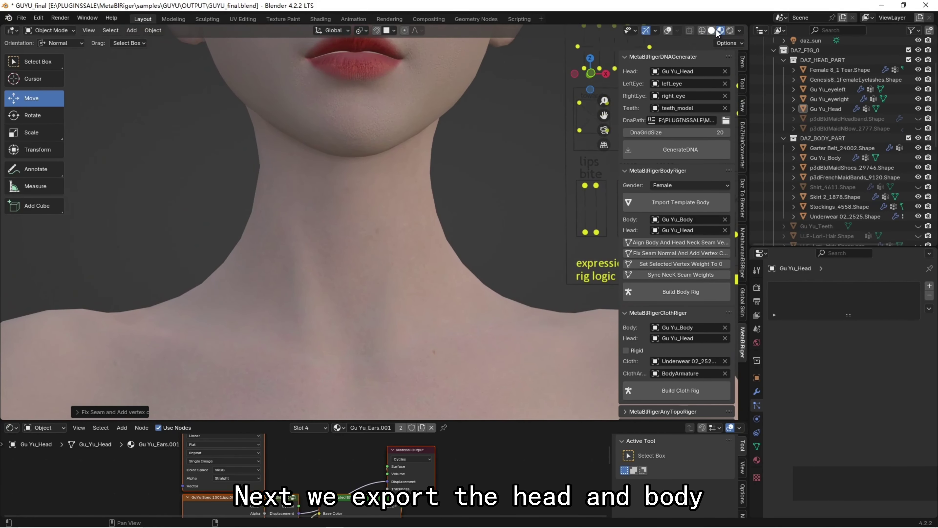
middle_click_drag(436, 199, 436, 112, "shift")
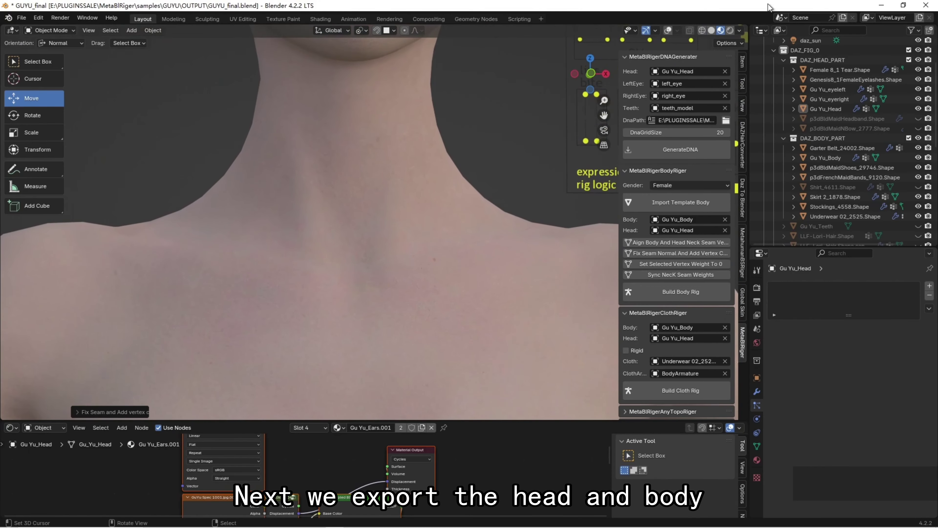
left_click(711, 30)
middle_click_drag(396, 229, 384, 239, "ctrl")
scroll(384, 240, "down", 5)
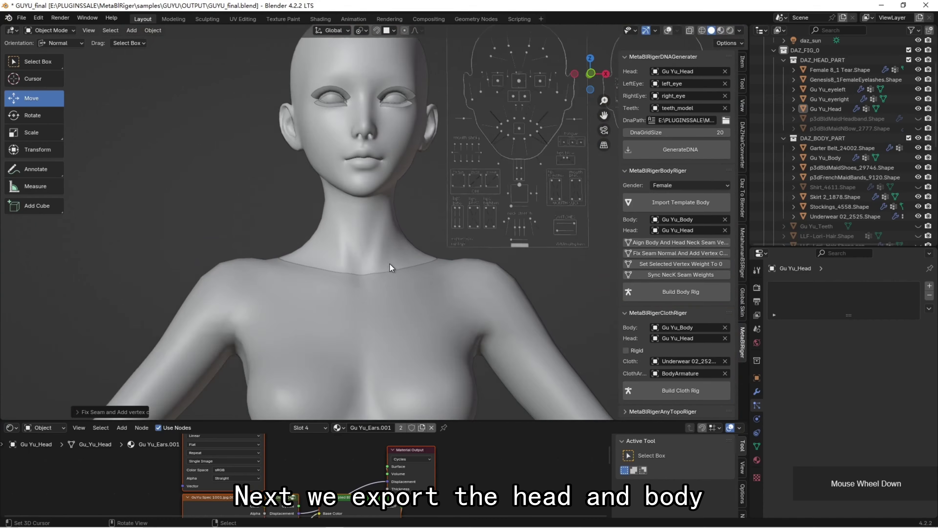
Show the viewport overlays again and widen the outliner so the full object names are readable.
left_click(668, 30)
middle_click_drag(437, 207, 436, 178)
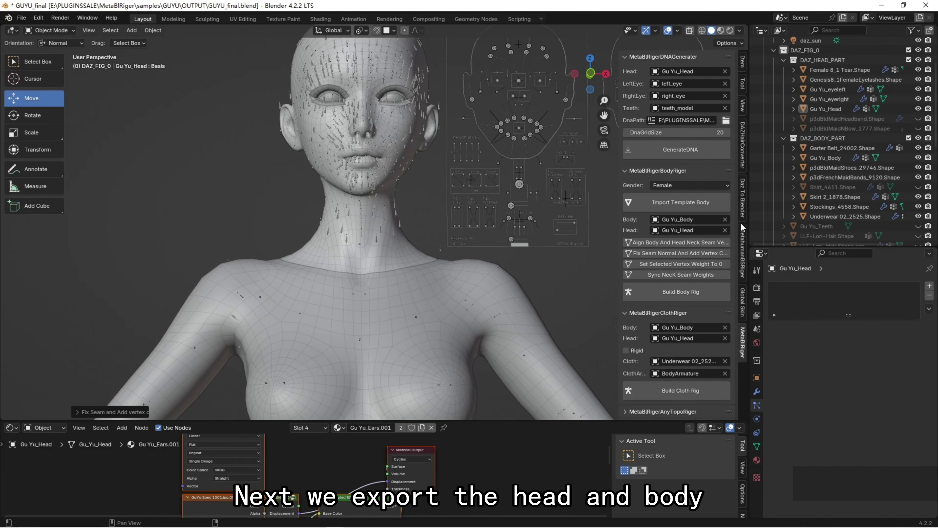
left_click_drag(752, 228, 592, 222)
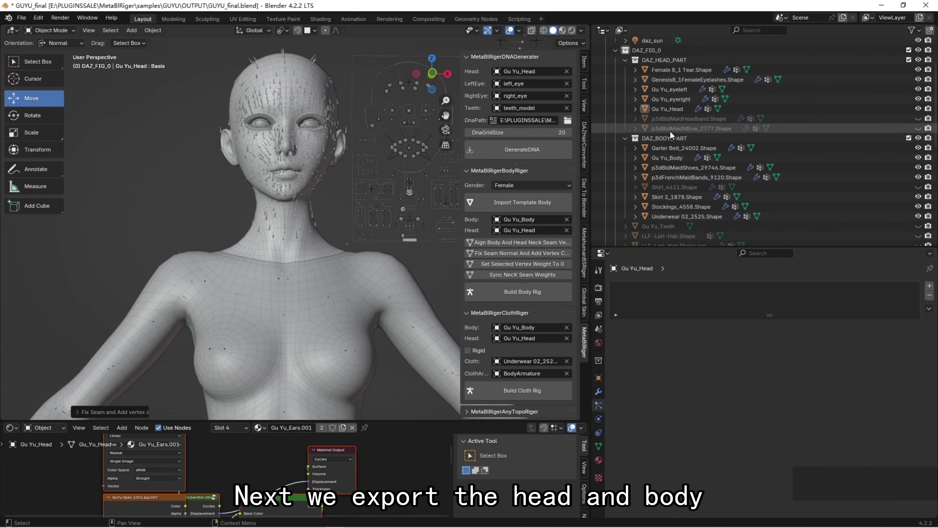
Select the tear, eyelash, left eye, right eye and Gu Yu_Head meshes together with HeadArmature.
left_click(673, 69)
left_click(672, 80, "ctrl")
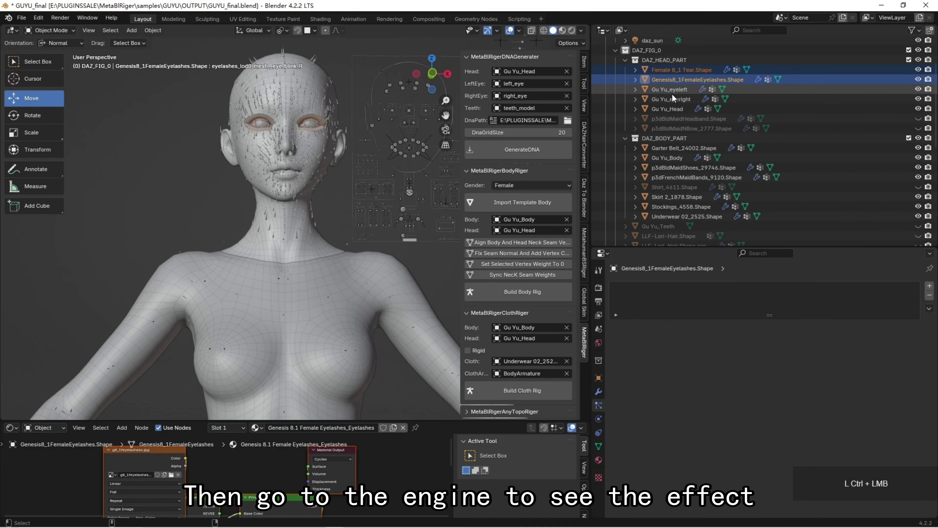
left_click(672, 92, "ctrl")
left_click(669, 101, "ctrl")
left_click(664, 112, "ctrl")
scroll(672, 117, "down", 7)
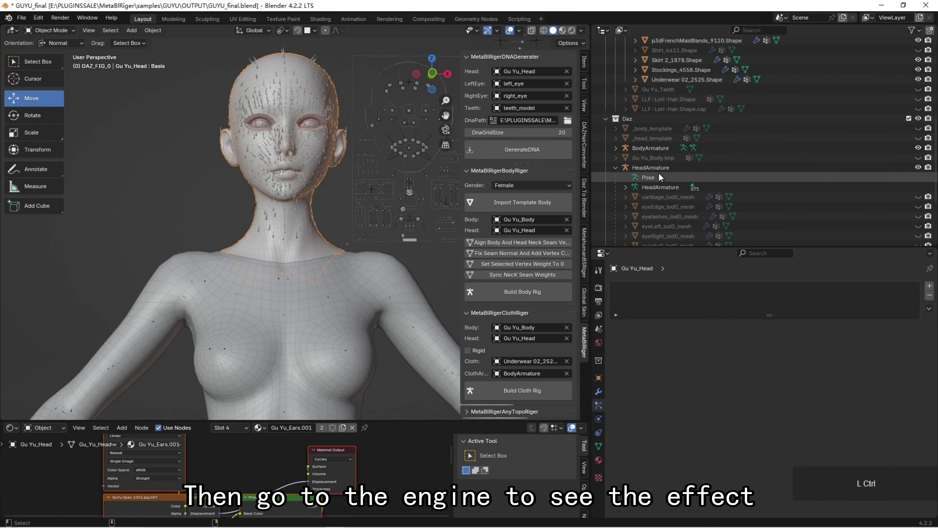
left_click(654, 167, "ctrl")
Export the selected head objects with MetaBlRiger to GUYU_Head.fbx in the DebugOutput folder, overwriting the existing file.
scroll(530, 320, "down", 8)
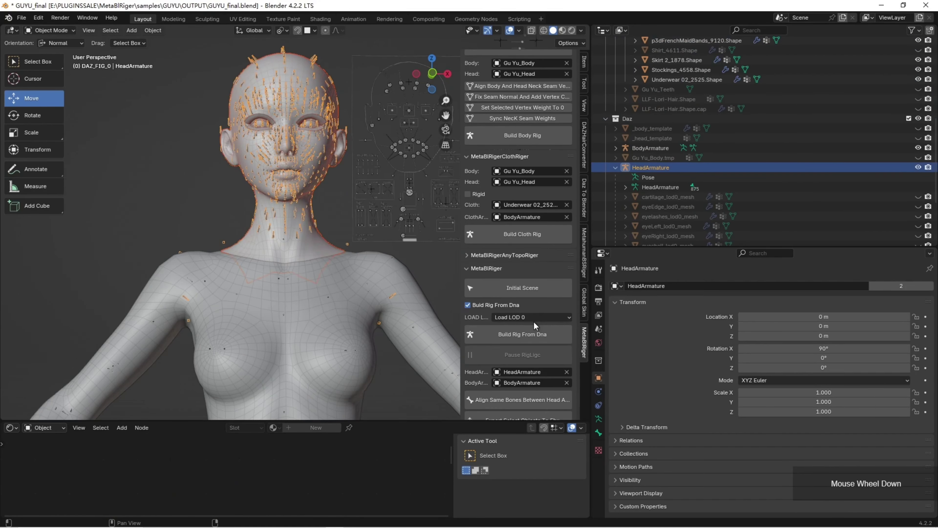
scroll(532, 327, "down", 2)
left_click(528, 387)
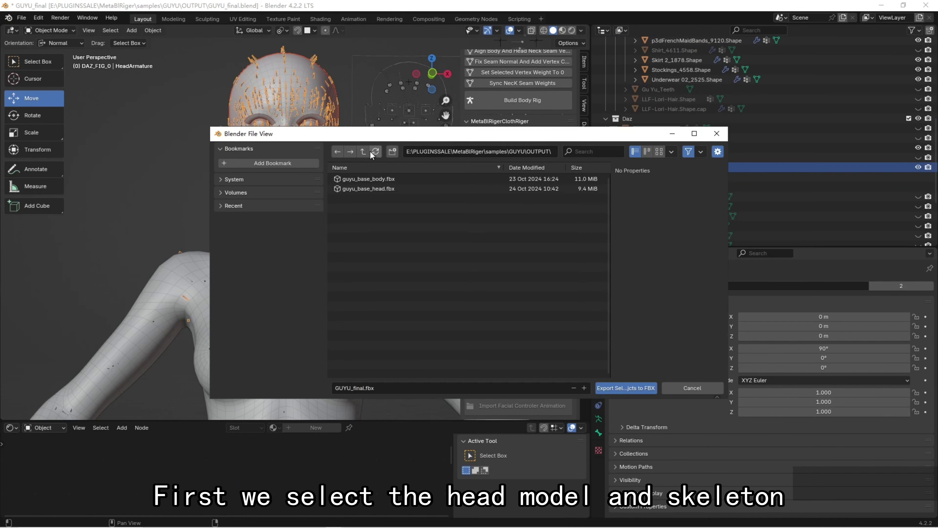
left_click(365, 152)
double_click(371, 178)
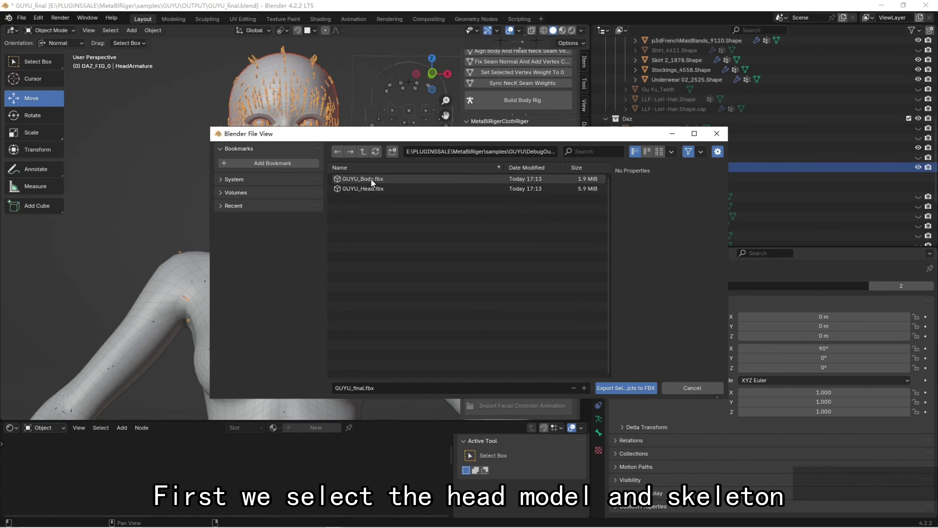
left_click(370, 189)
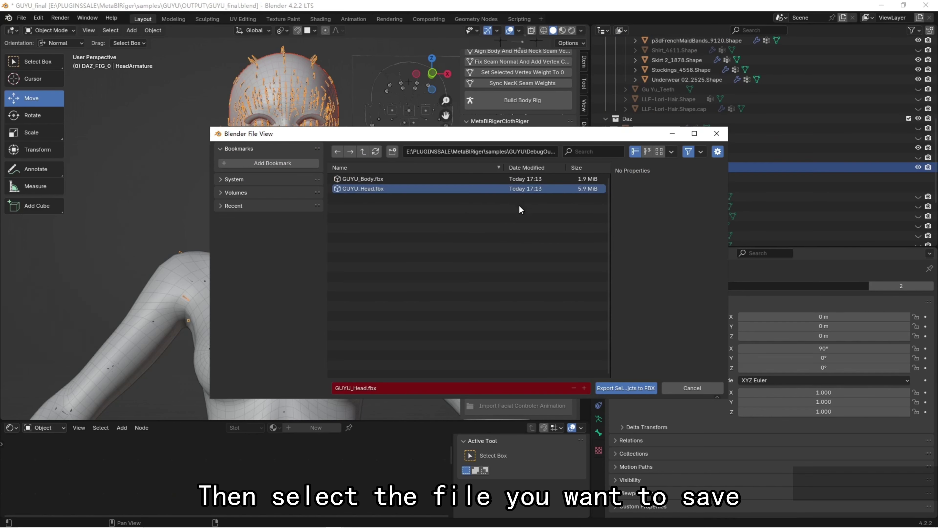
left_click(612, 387)
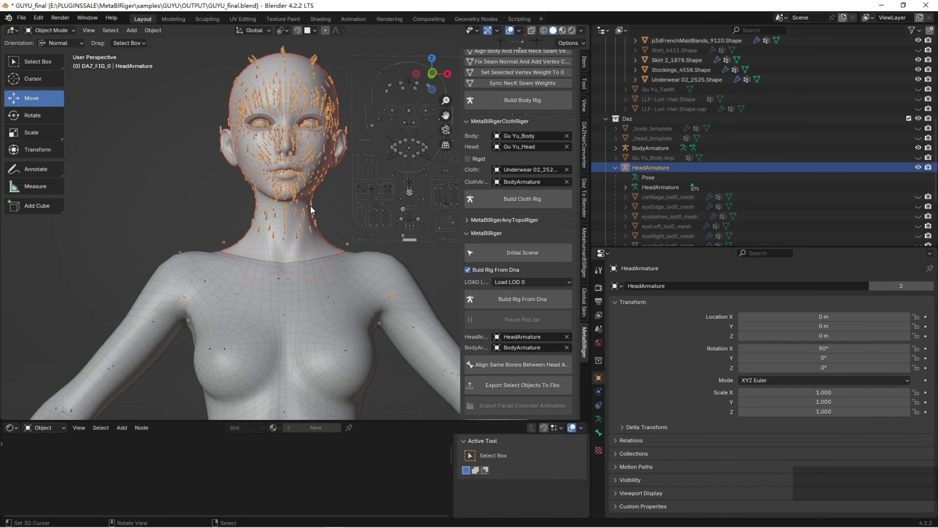
Collapse the HeadArmature hierarchy and select only BodyArmature and the Gu Yu_Body mesh.
left_click(615, 168)
scroll(617, 166, "up", 3)
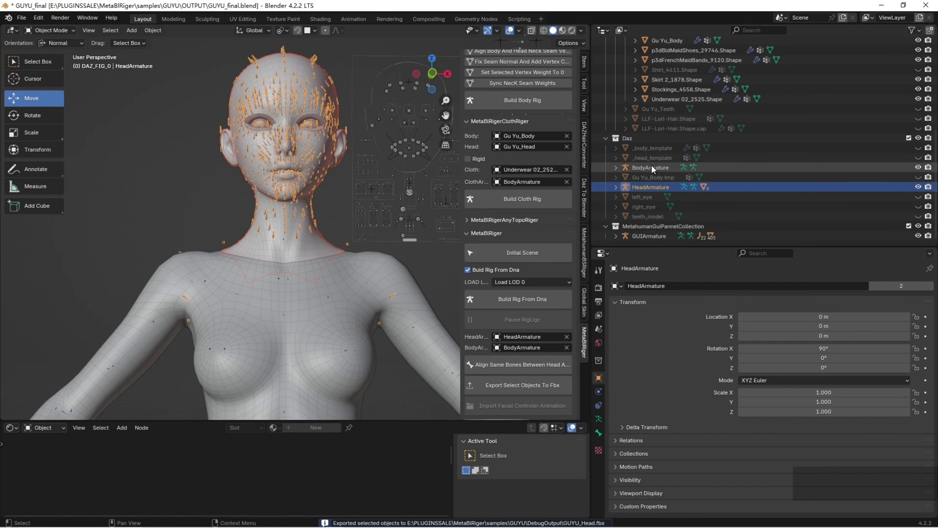
scroll(653, 169, "down", 3)
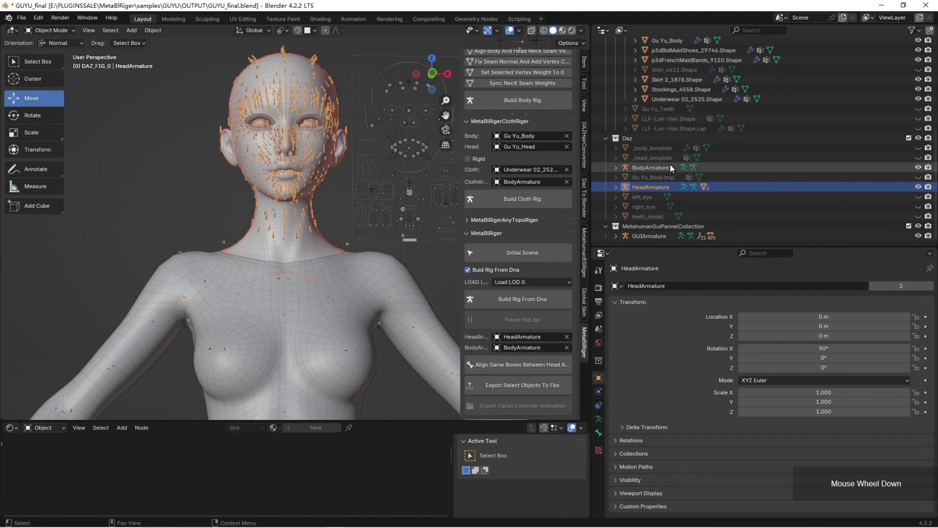
left_click(649, 167)
scroll(652, 167, "up", 5)
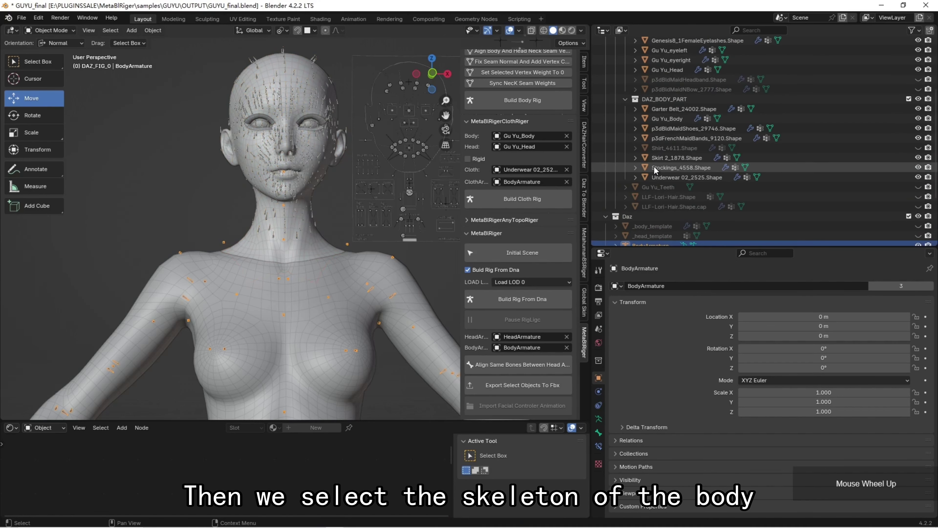
scroll(654, 165, "down", 2)
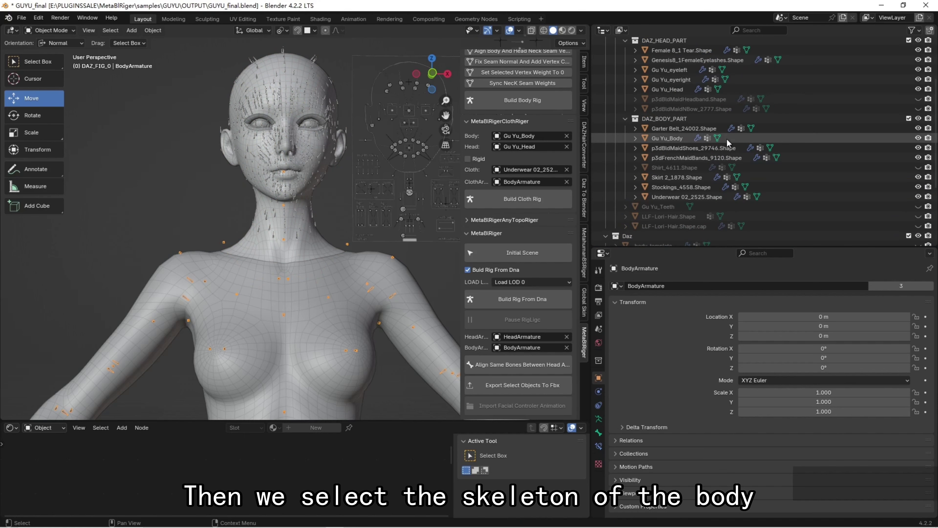
left_click(667, 99, "ctrl")
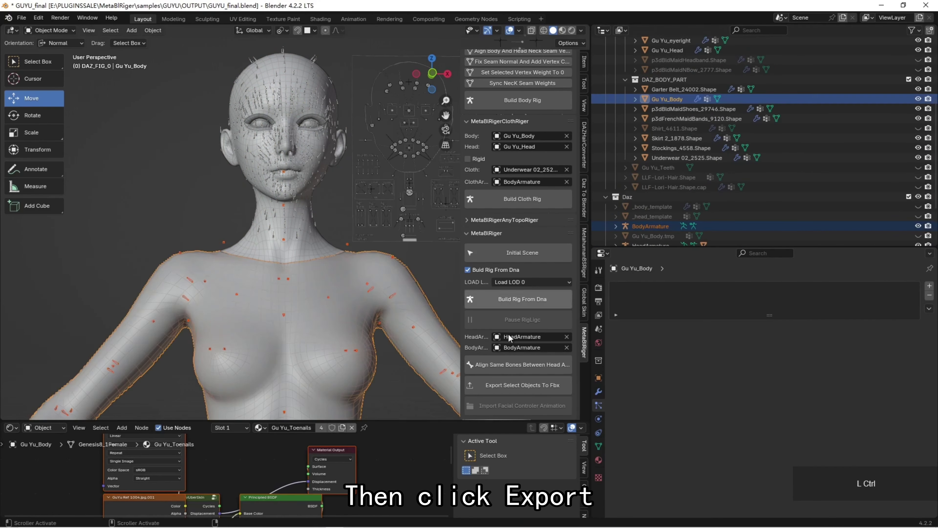
Export the selected body and armature to FBX, overwriting GUYU_Body.fbx in the DebugOutput folder.
left_click(529, 386)
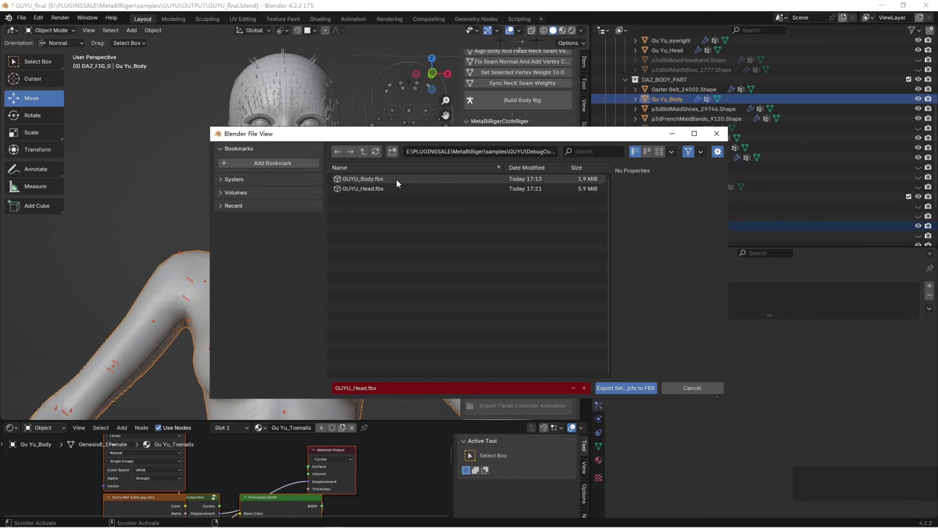
left_click(418, 178)
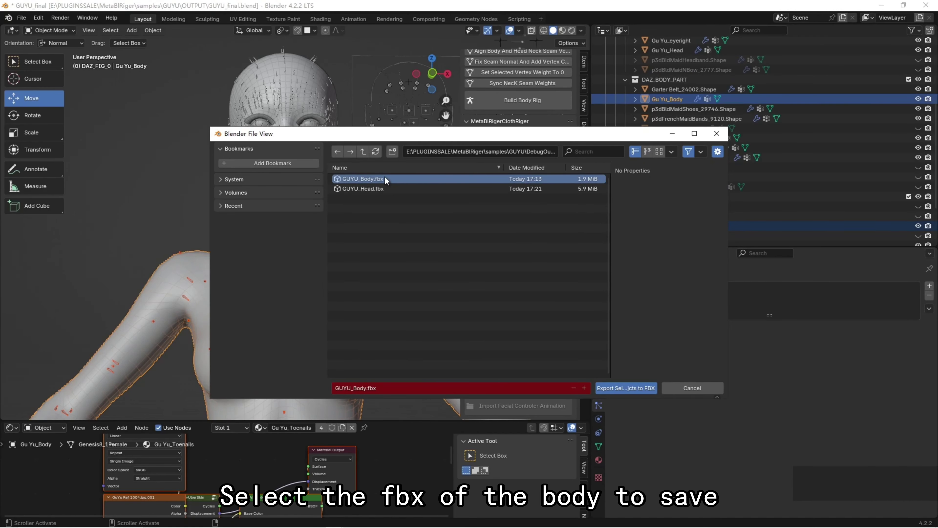
left_click(631, 388)
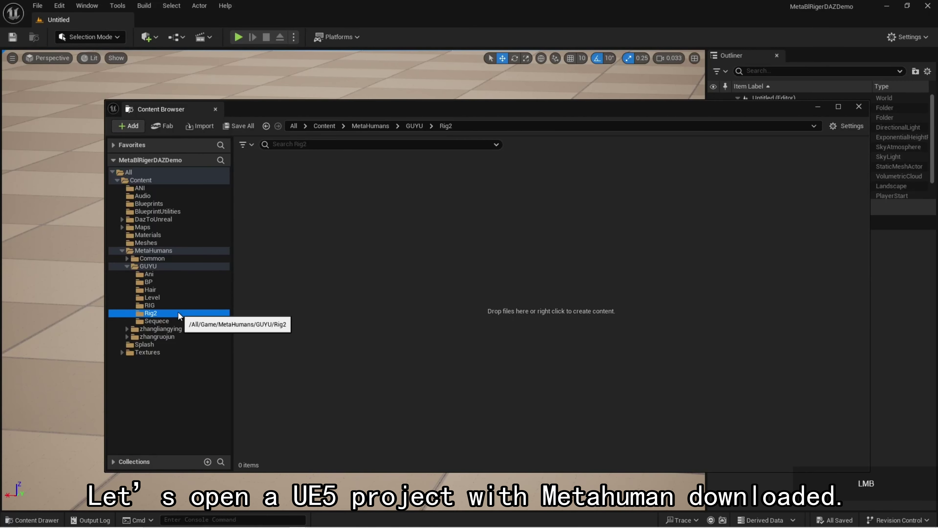
In Unreal Editor, start importing GUYU_Head.fbx into the MetaHumans/GUYU/Rig2 folder and assign Face_Archetype_Skeleton as its skeleton.
right_click(333, 223)
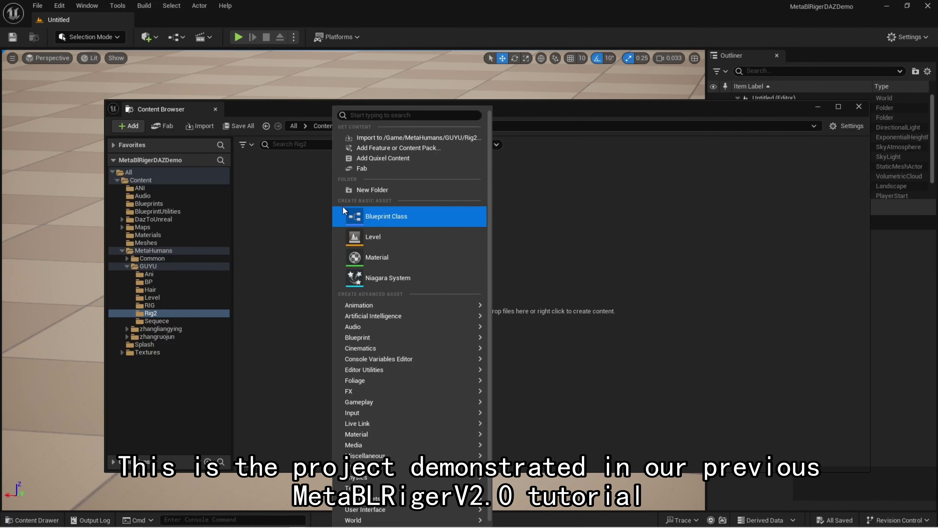
left_click(392, 137)
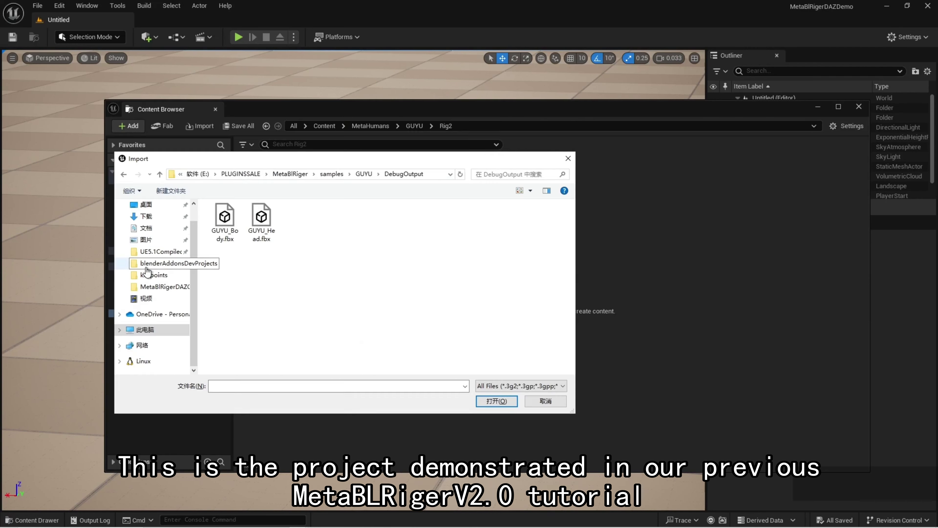
left_click(264, 232)
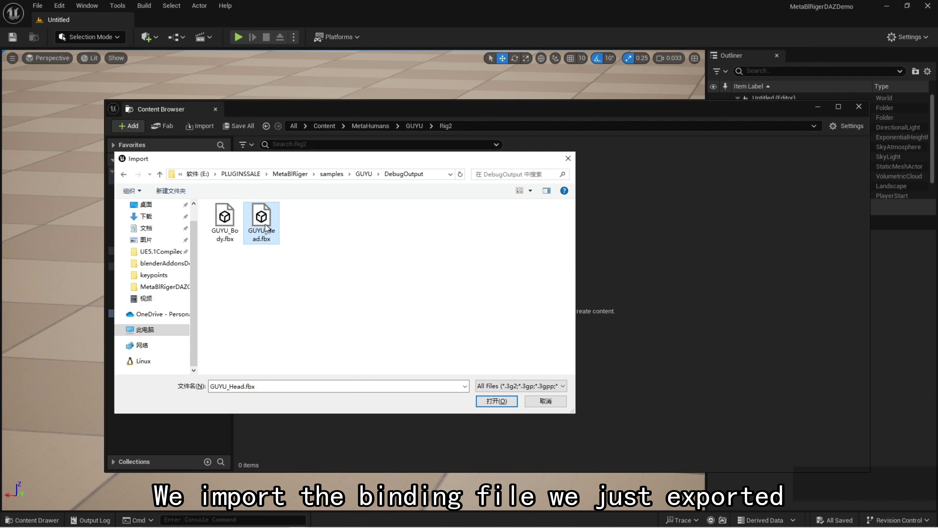
left_click(495, 402)
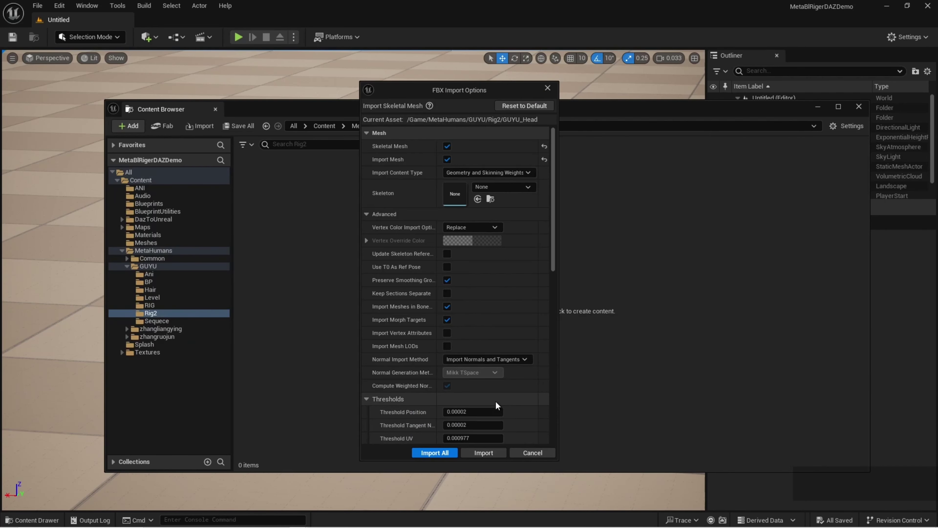
left_click(515, 187)
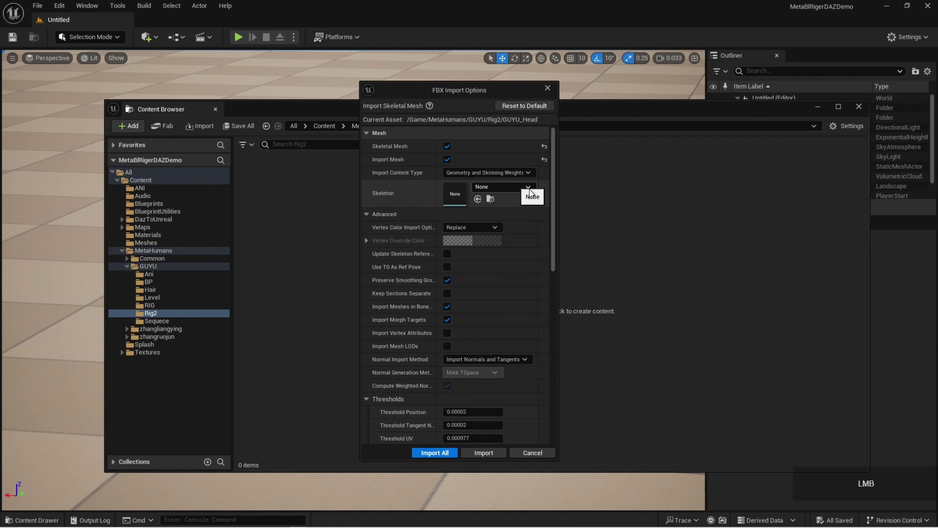
left_click(524, 187)
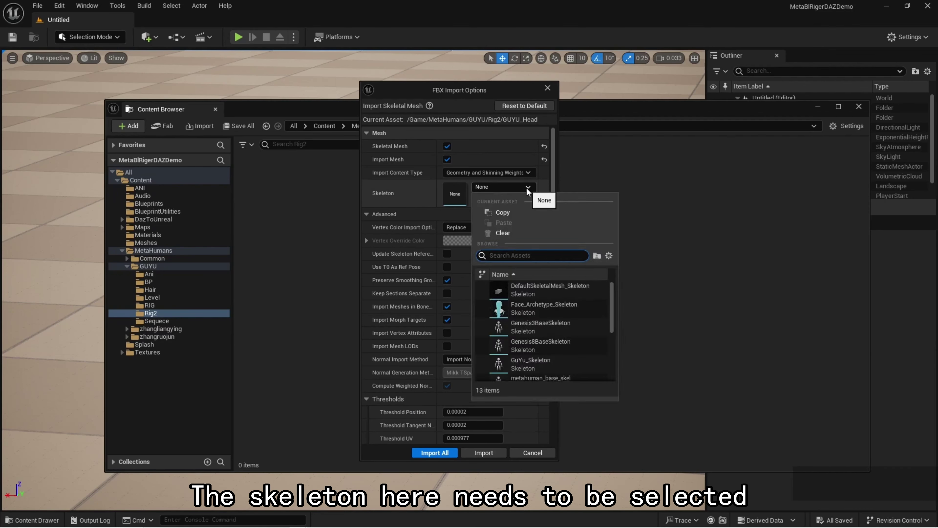
left_click(561, 312)
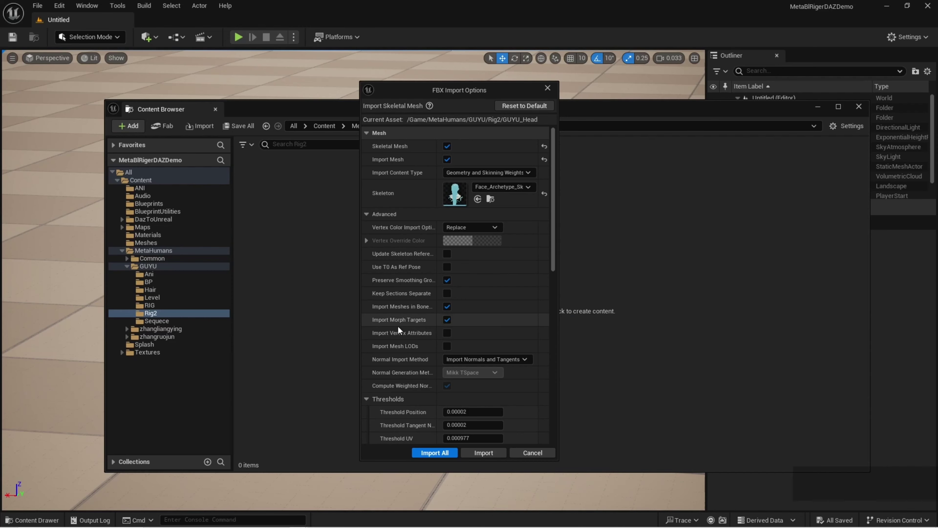
Import the head using Import Normals and Tangents as the normal import method, and close the message log.
scroll(398, 325, "down", 3)
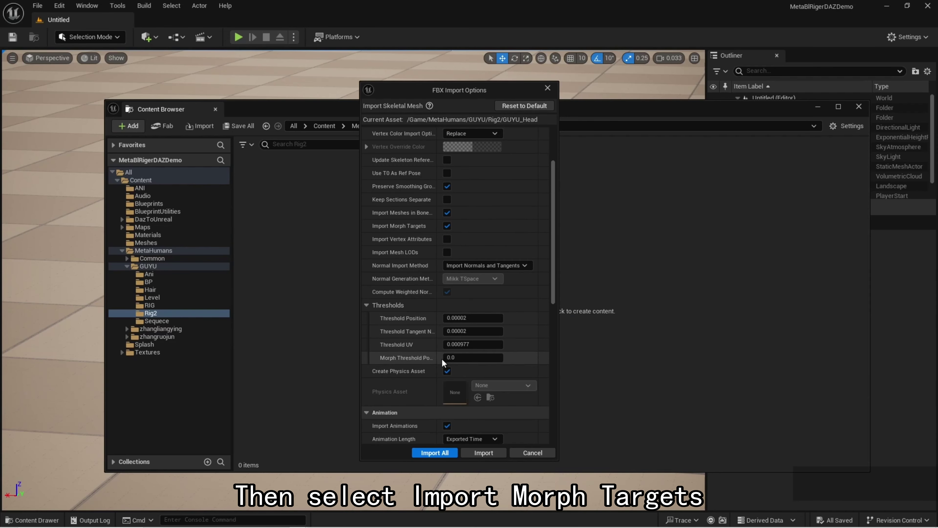
scroll(400, 346, "down", 2)
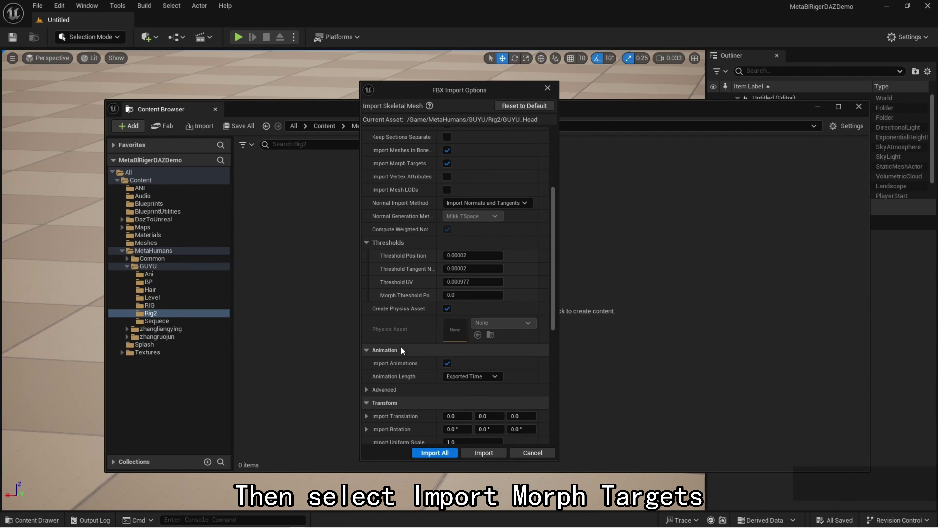
left_click(510, 202)
left_click(484, 231)
scroll(417, 274, "down", 5)
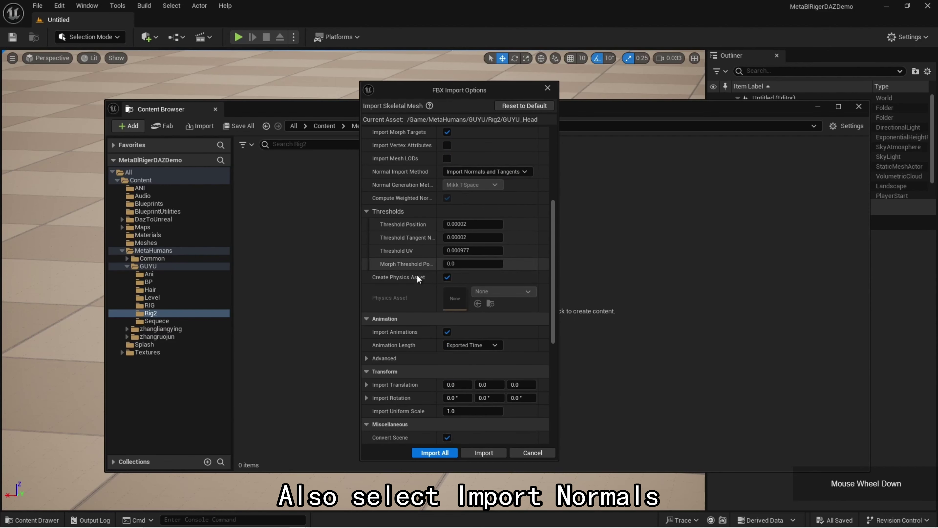
scroll(411, 314, "down", 4)
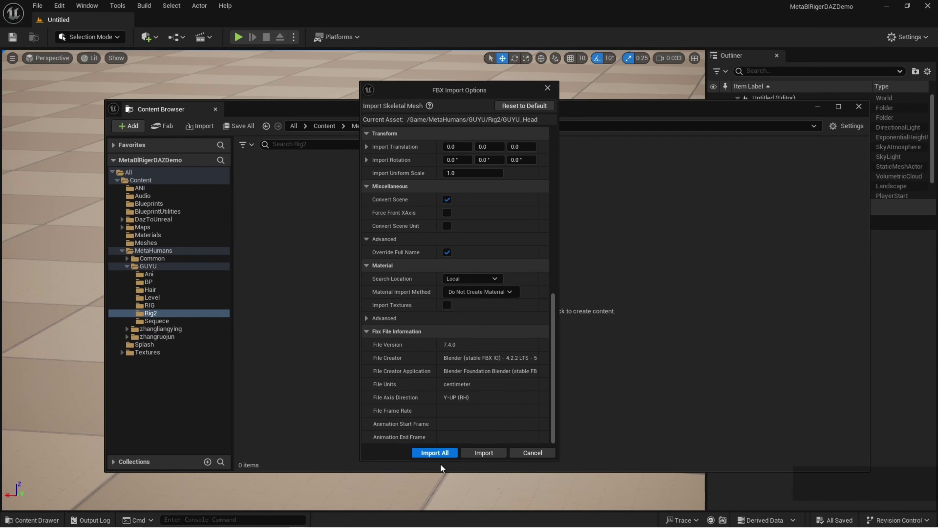
left_click(436, 453)
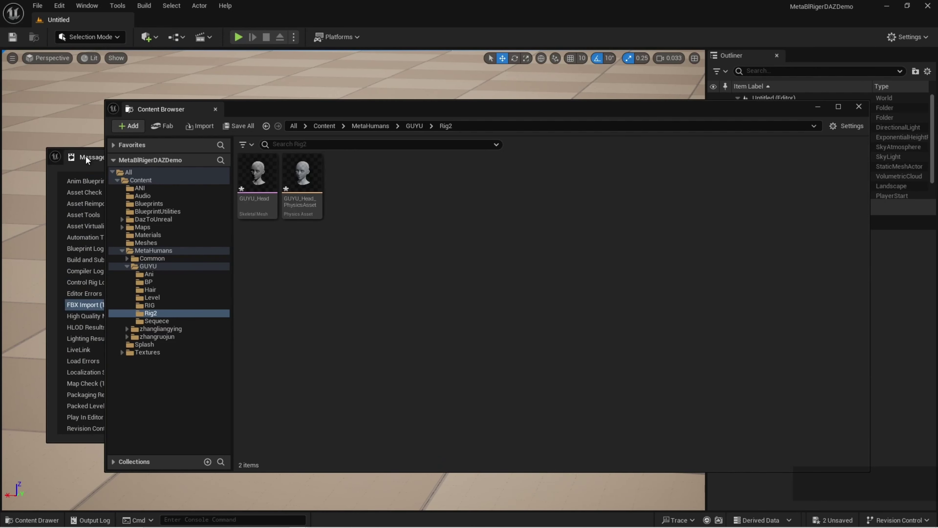
left_click(87, 157)
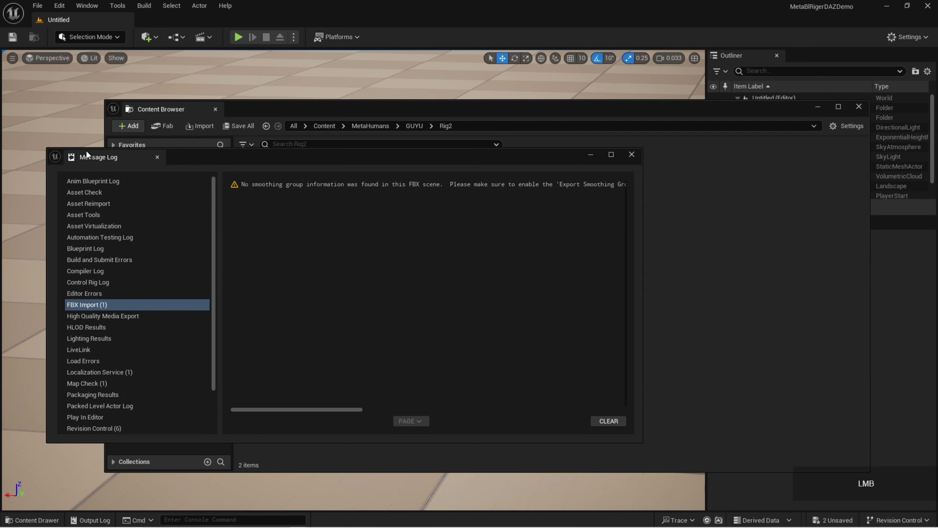
left_click(639, 156)
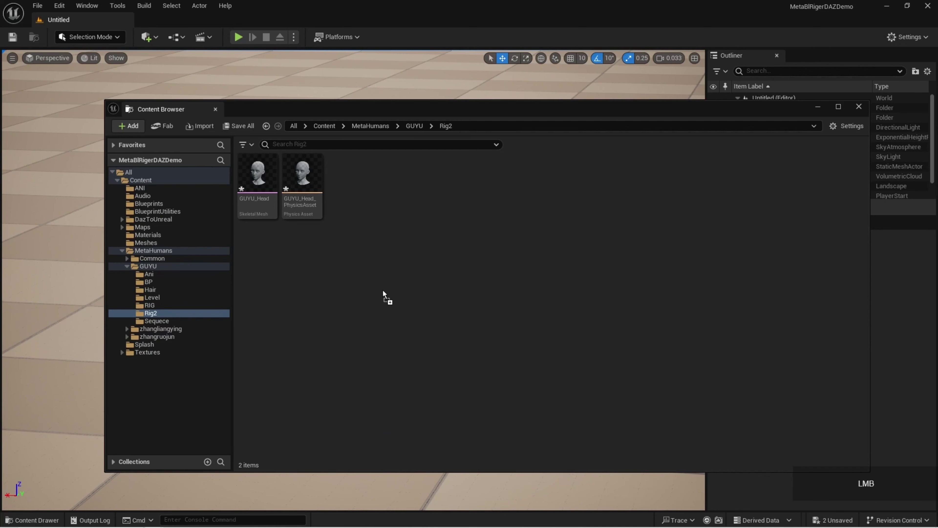
Start importing GUYU_Body.fbx into the Rig2 folder and assign metahuman_base_skel as its skeleton.
left_click_drag(442, 231, 442, 231)
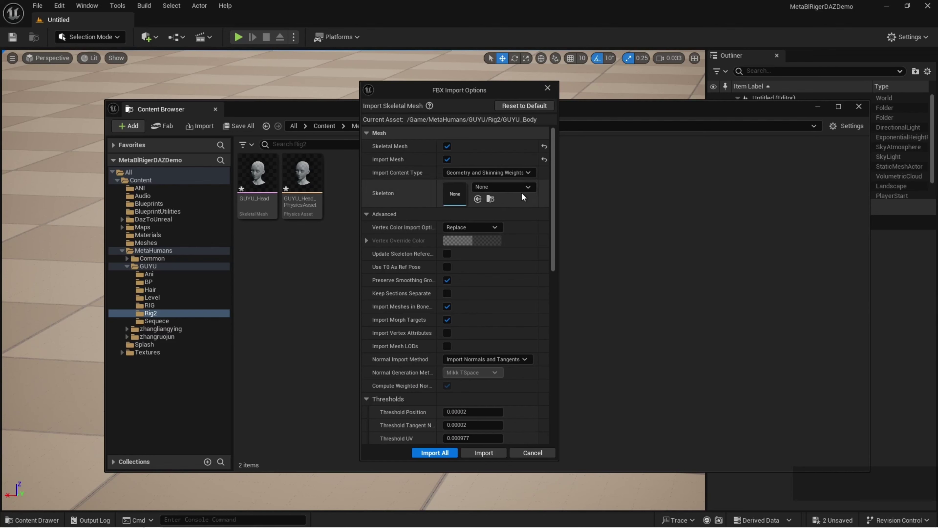
left_click(525, 187)
scroll(541, 344, "down", 3)
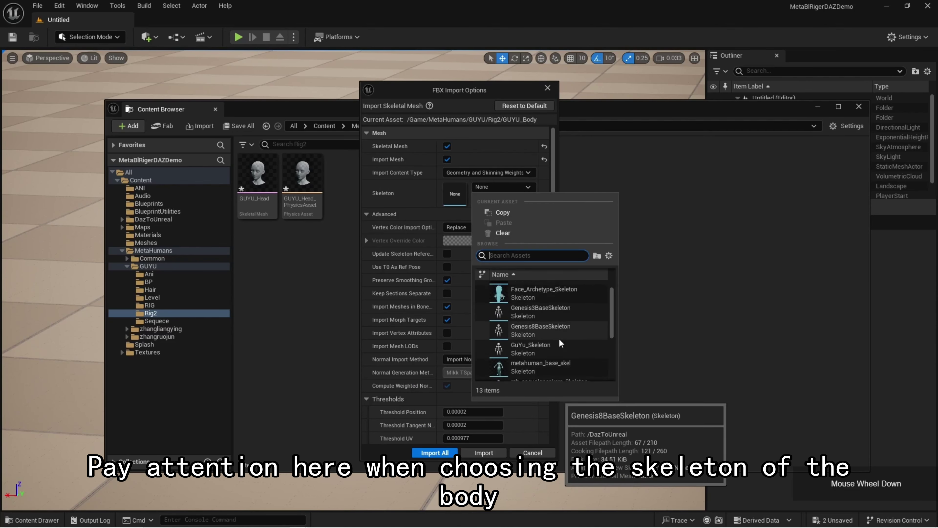
left_click(550, 303)
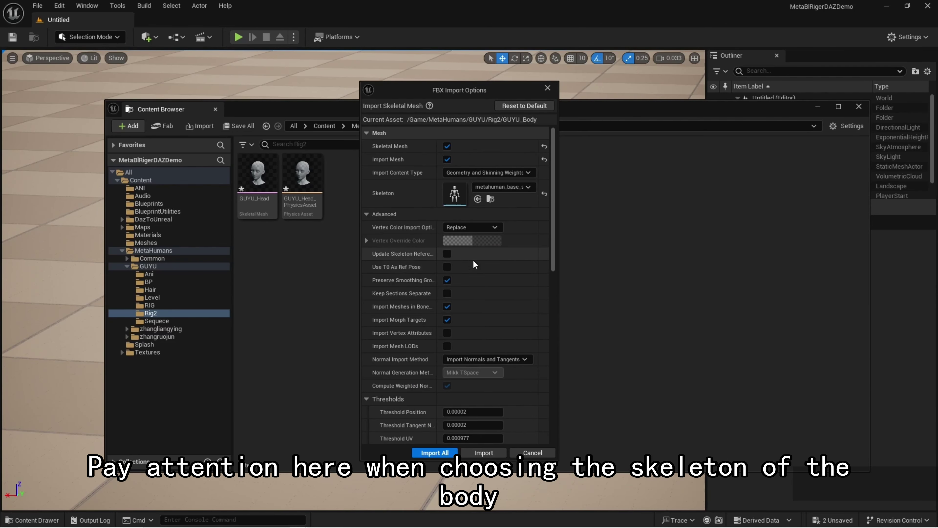
Turn off Import Morph Targets, import the body mesh, and dismiss the message log.
left_click(447, 320)
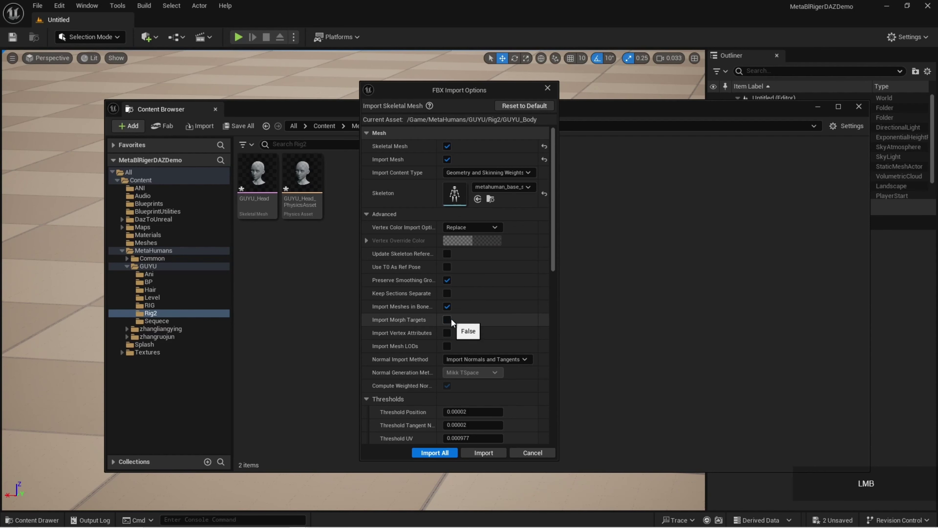
scroll(509, 340, "down", 2)
scroll(509, 344, "down", 8)
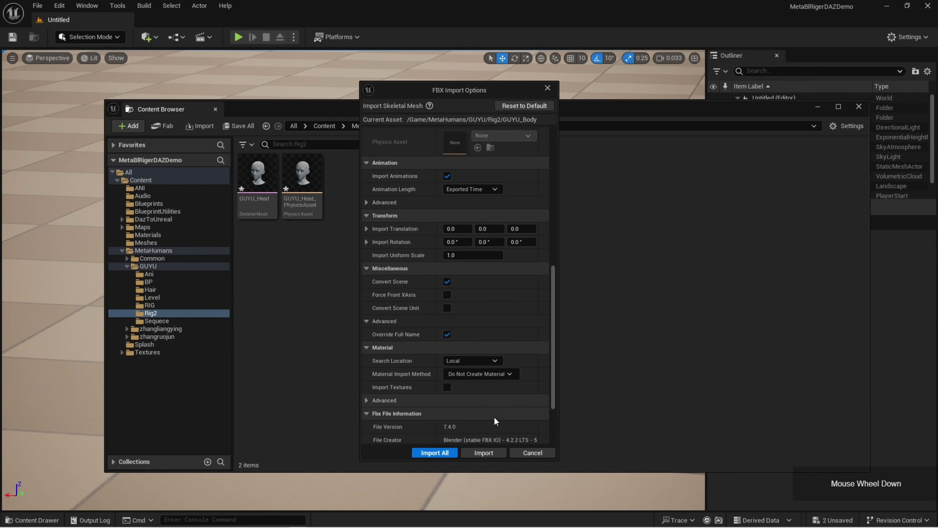
left_click(484, 453)
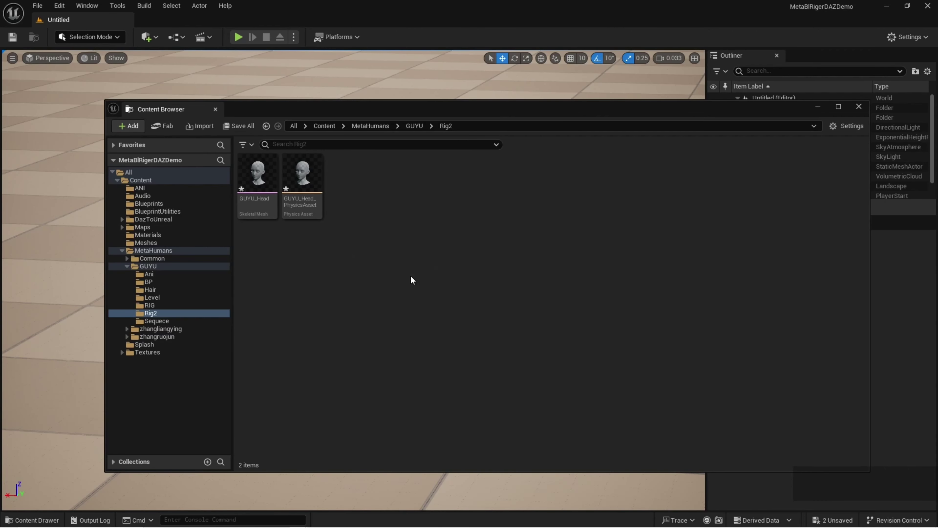
left_click(637, 156)
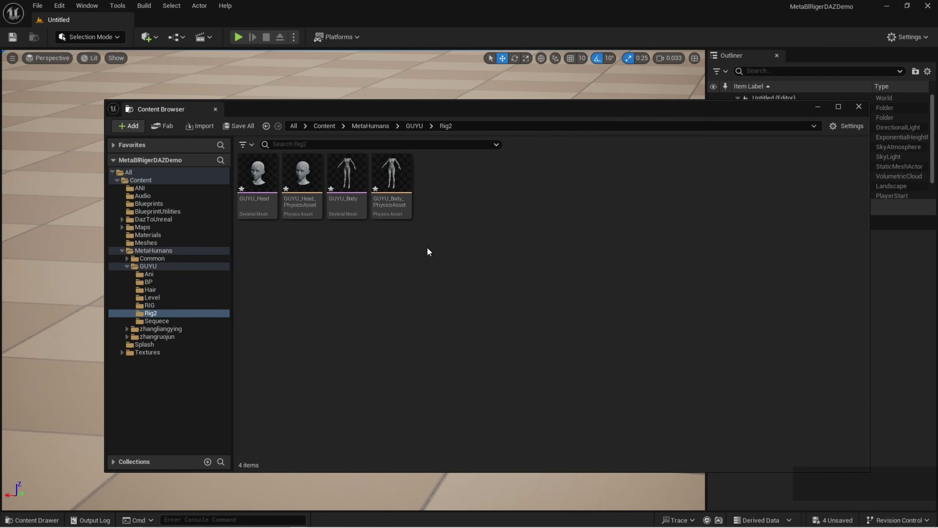
Import the GUYU DNA file into the Rig2 folder with GUYU_Head as its target skeletal mesh.
left_click(260, 190)
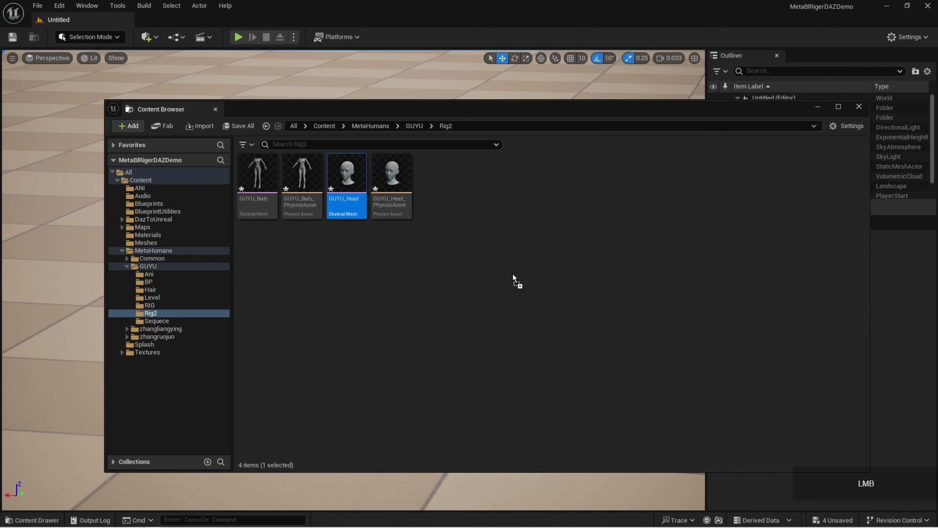
left_click_drag(514, 275, 513, 277)
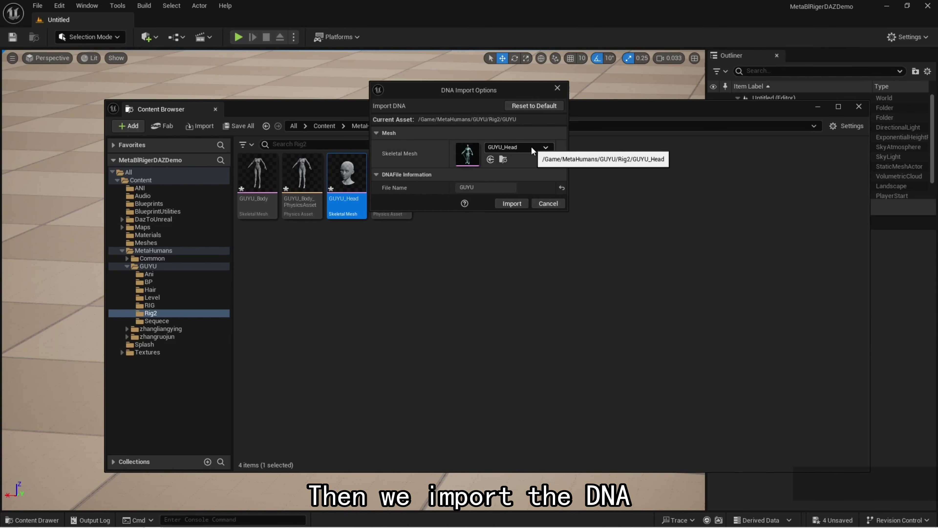
left_click(513, 203)
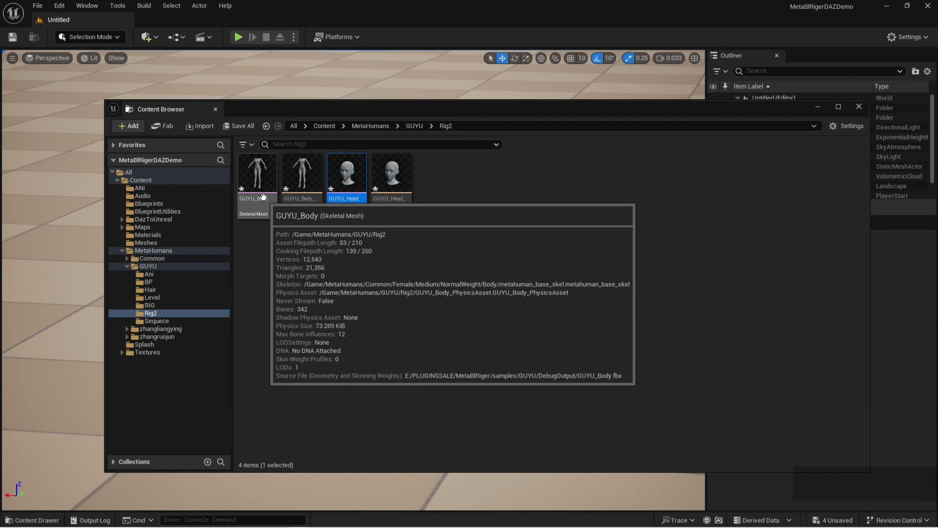
Open GUYU_Head's asset details and set its Post Process Anim Blueprint to Face_PostProcess_AnimBP.
double_click(350, 178)
left_click(387, 190)
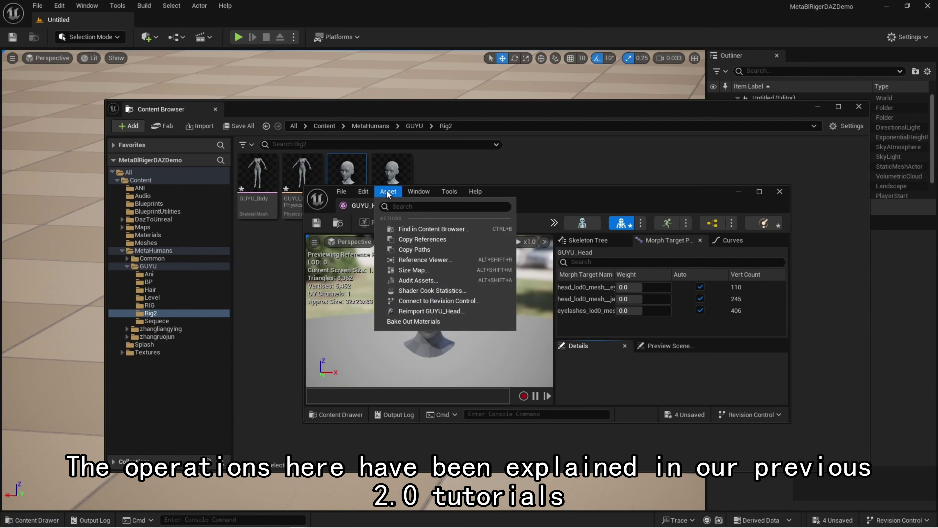
left_click(469, 197)
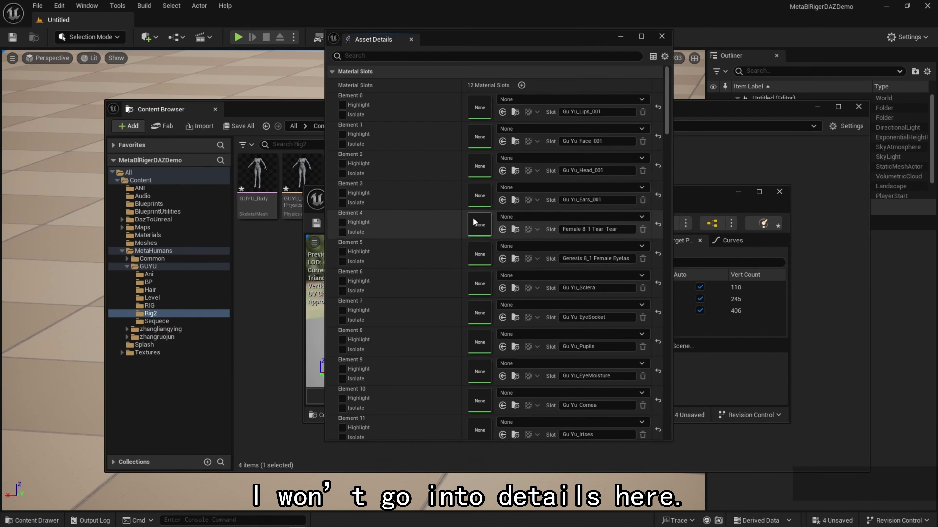
scroll(489, 277, "down", 10)
scroll(390, 291, "down", 10)
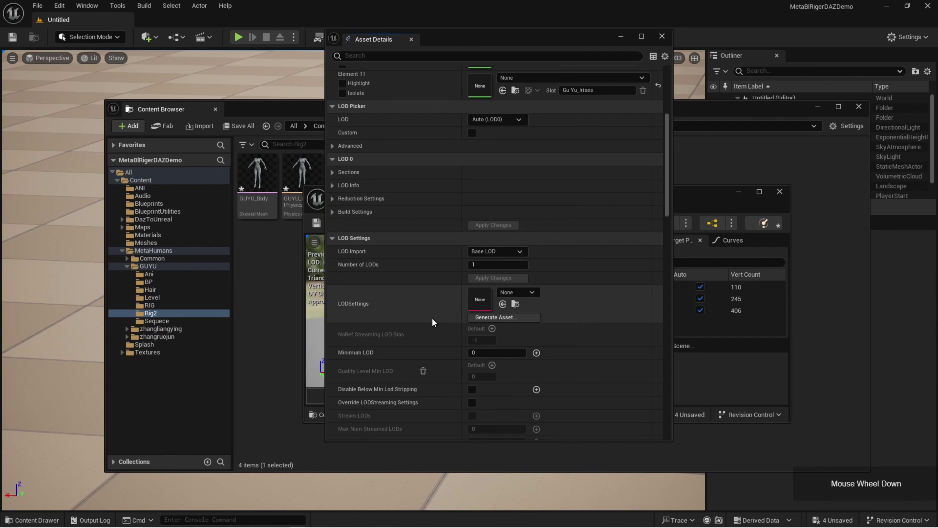
scroll(389, 302, "down", 3)
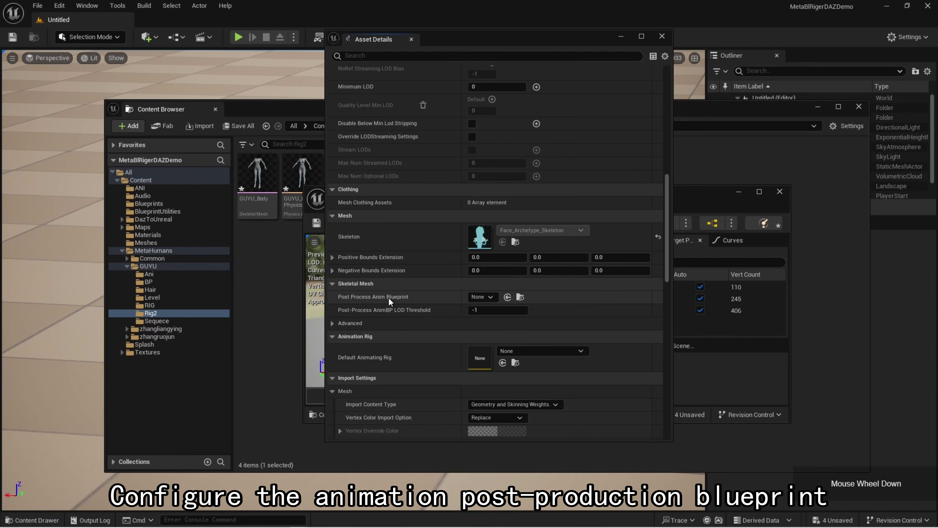
left_click(488, 282)
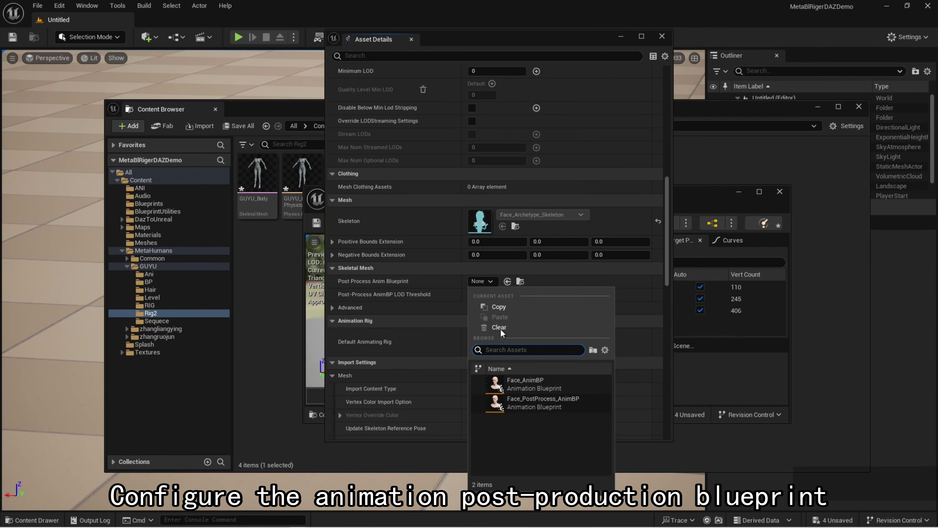
left_click(522, 403)
Set the head's Default Animating Rig to Face_ControlBoard_CtrlRig, then save and close the GUYU_Head asset.
scroll(466, 309, "down", 2)
scroll(465, 305, "down", 1)
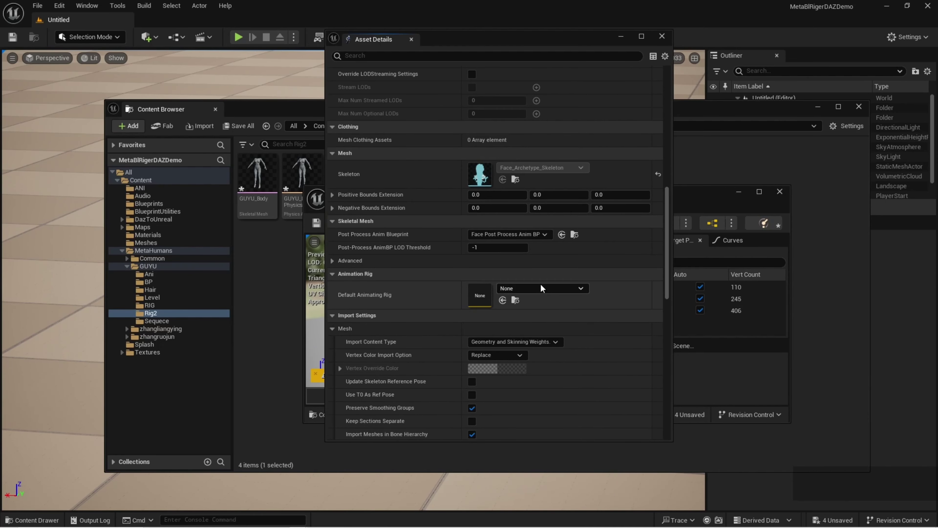
left_click(545, 286)
scroll(573, 436, "down", 4)
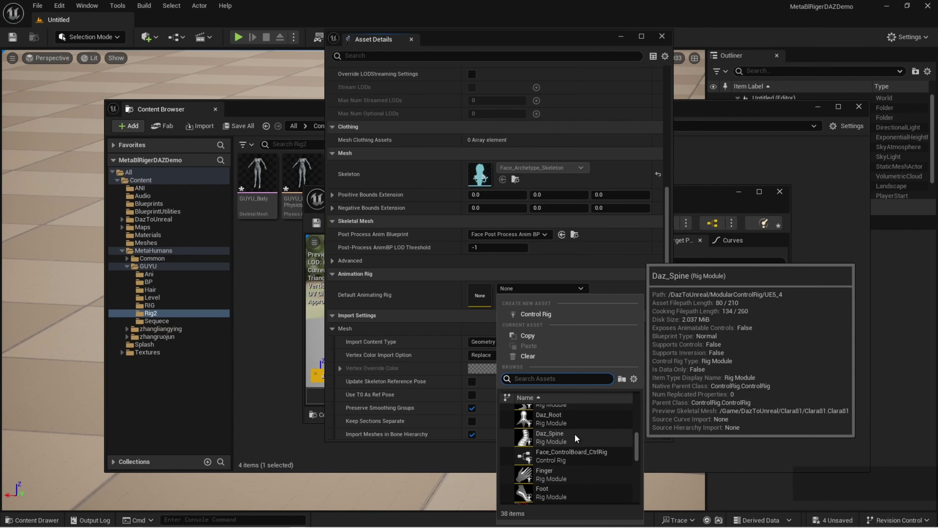
left_click(574, 453)
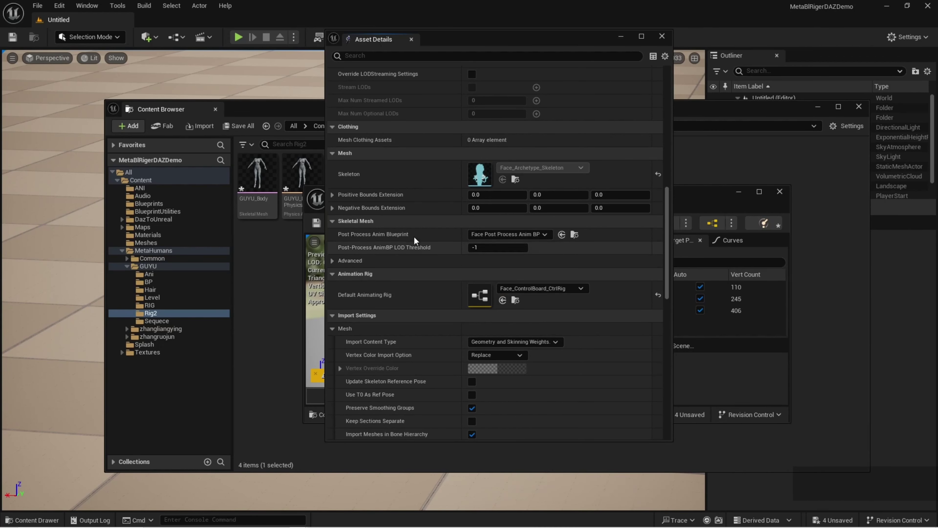
left_click(657, 36)
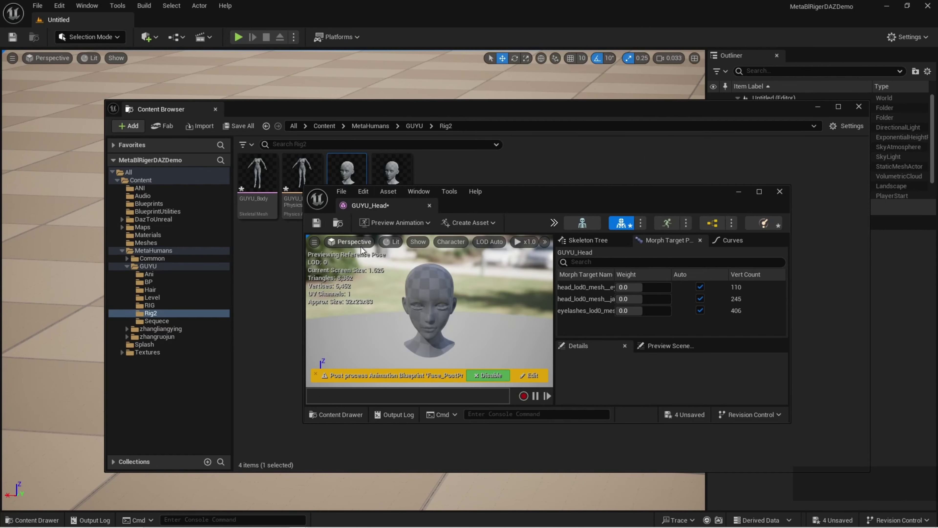
left_click(317, 223)
left_click(777, 192)
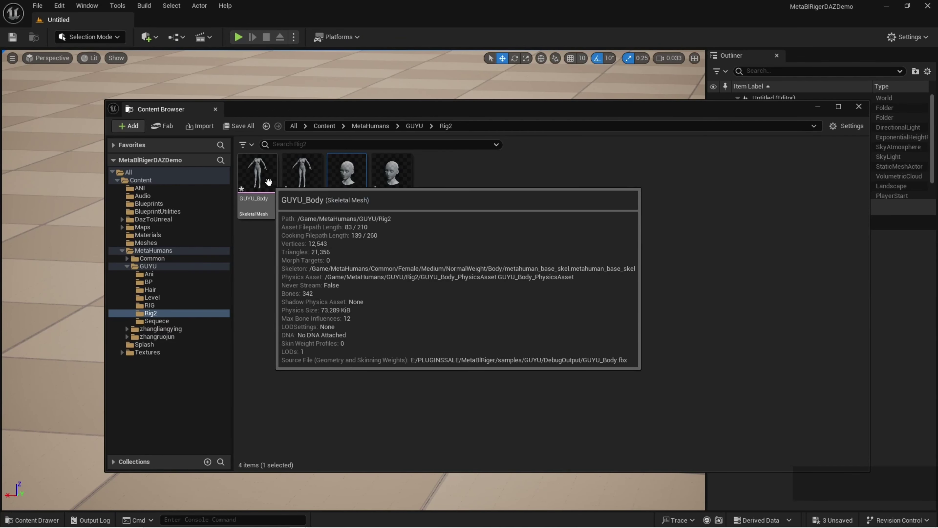
Open GUYU_Body's asset details and set its Post Process Anim Blueprint to m_med_unw_animbp.
double_click(251, 189)
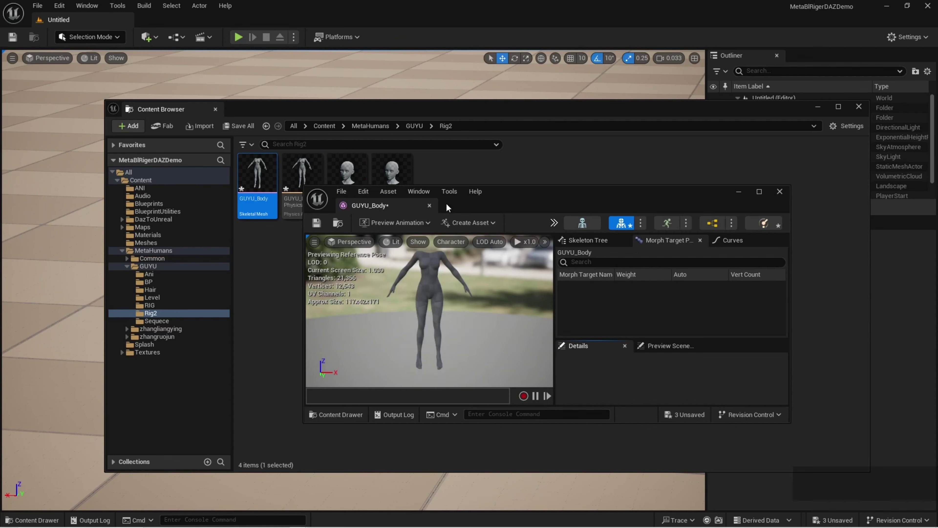
left_click(411, 192)
mouse_move(497, 302)
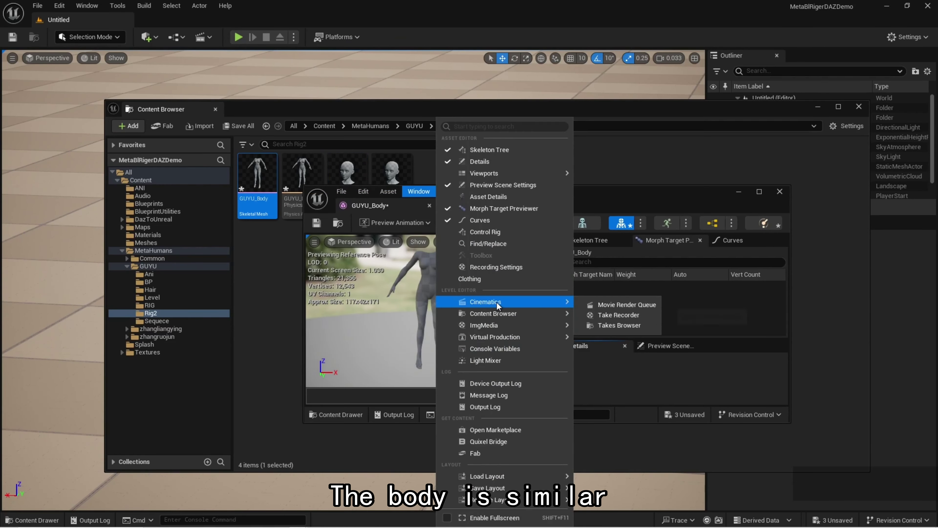
left_click(482, 196)
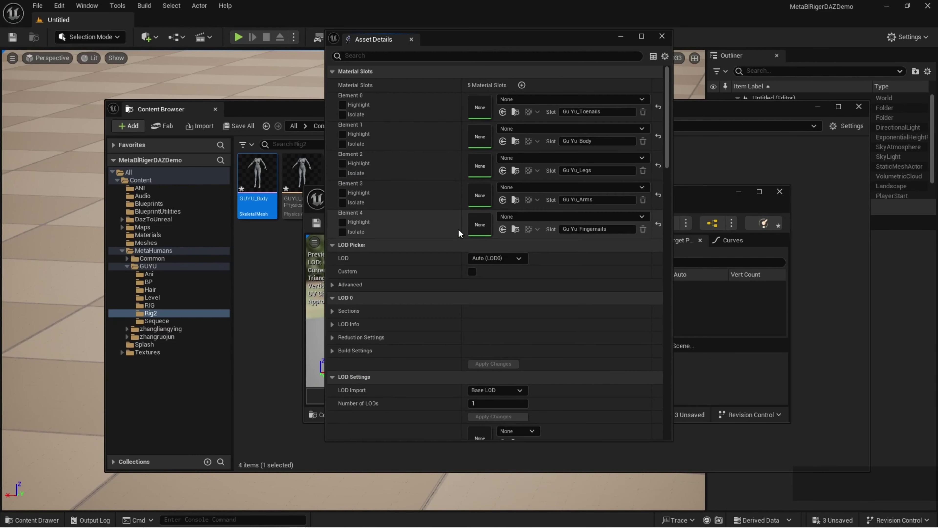
scroll(384, 327, "down", 10)
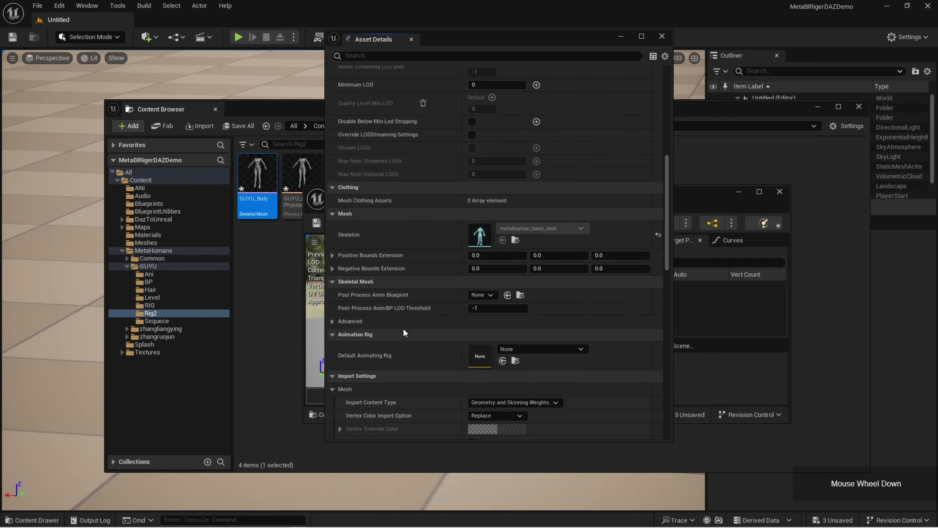
left_click(485, 295)
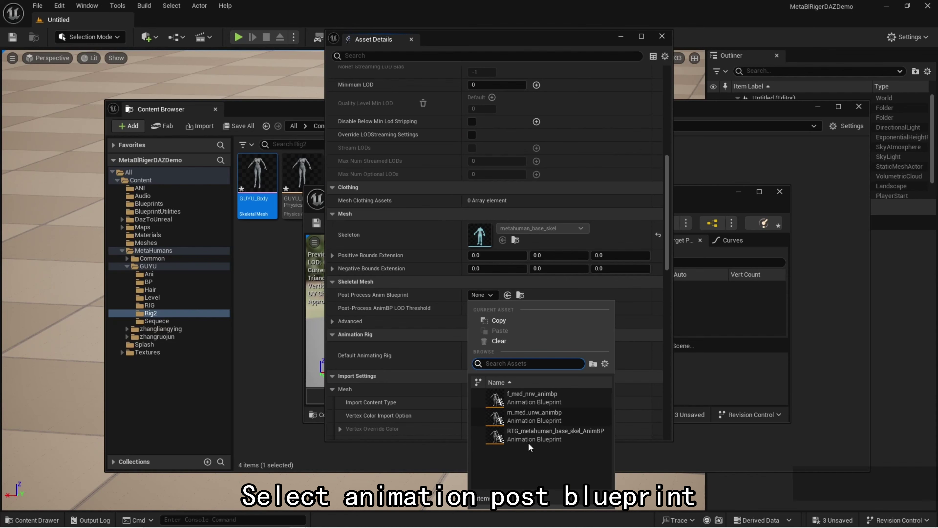
left_click(531, 417)
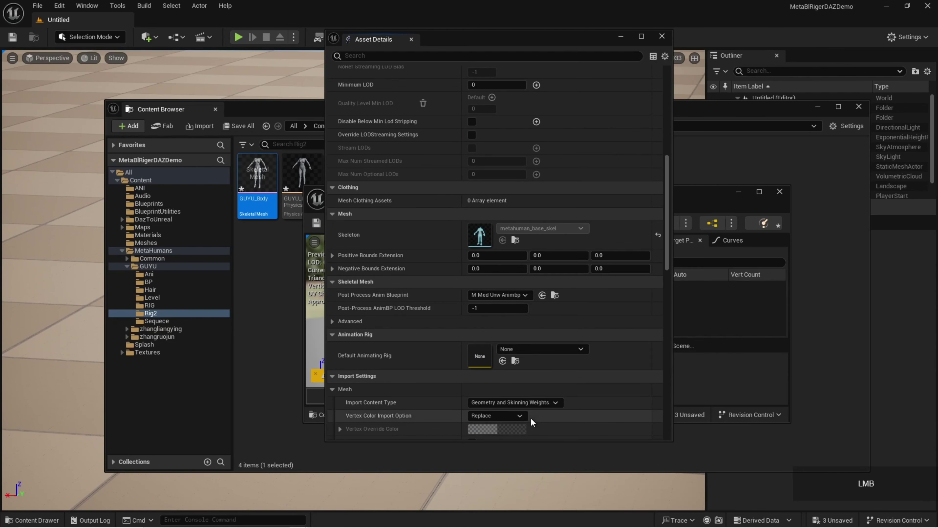
Set the body's Default Animating Rig to MetaHuman_ControlRig, then save and close the GUYU_Body asset.
left_click(518, 349)
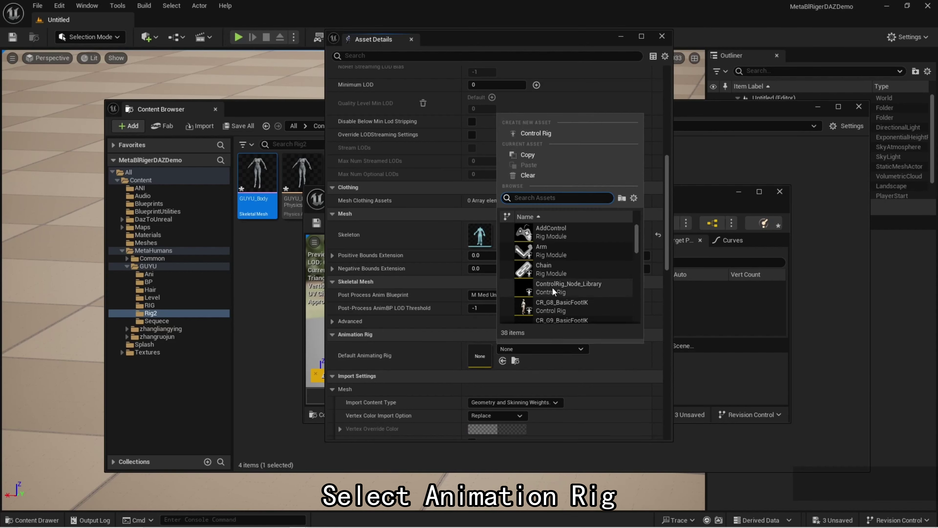
scroll(562, 274, "down", 5)
scroll(571, 285, "down", 5)
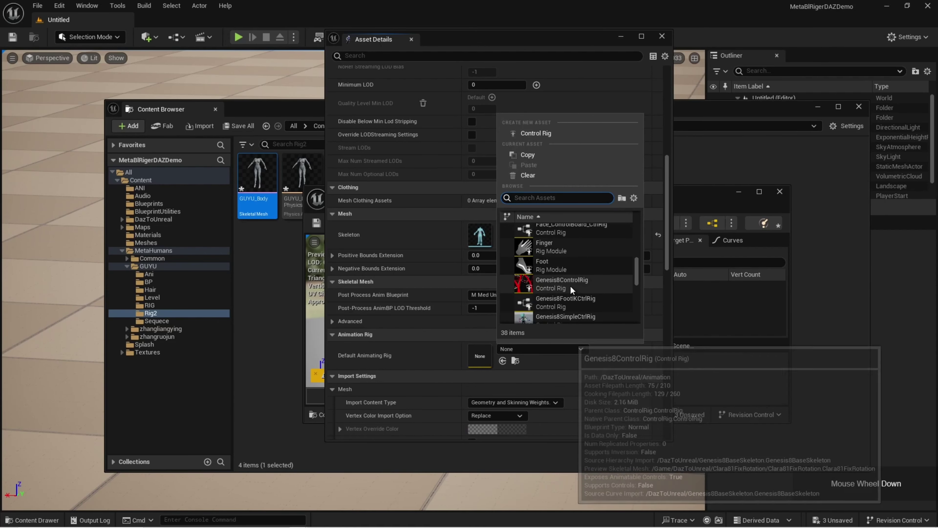
scroll(572, 290, "down", 2)
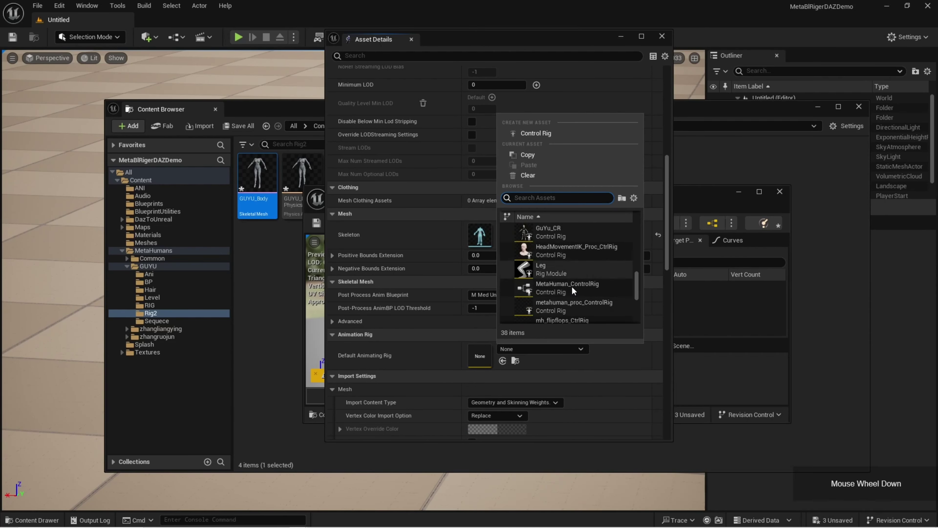
left_click(568, 288)
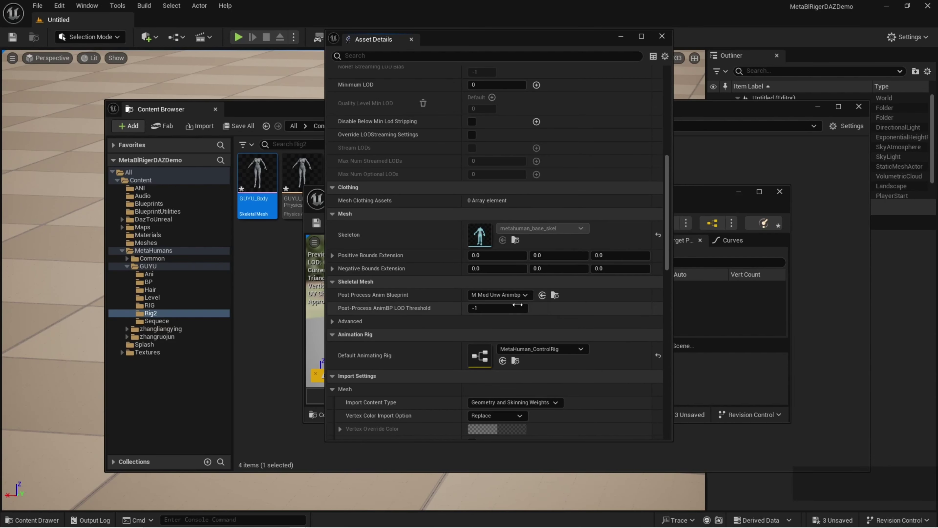
left_click(662, 36)
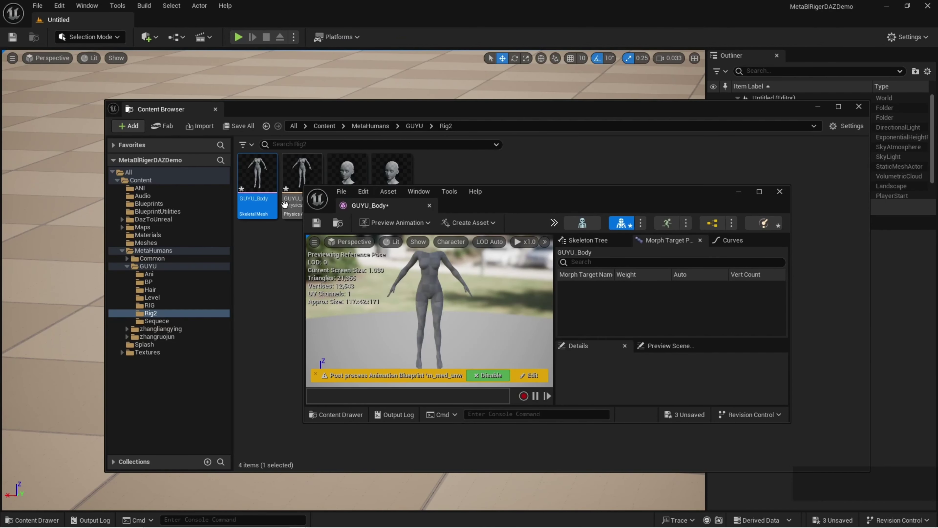
left_click(316, 222)
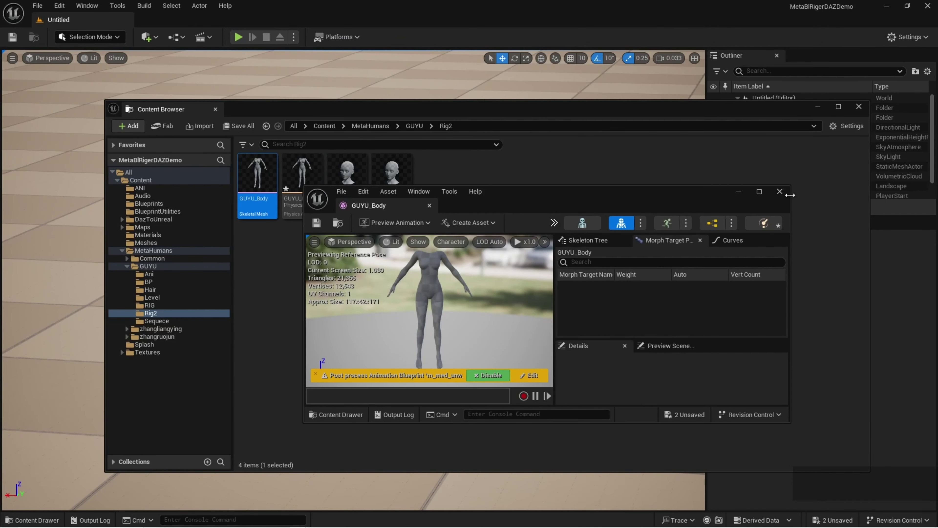
left_click(780, 191)
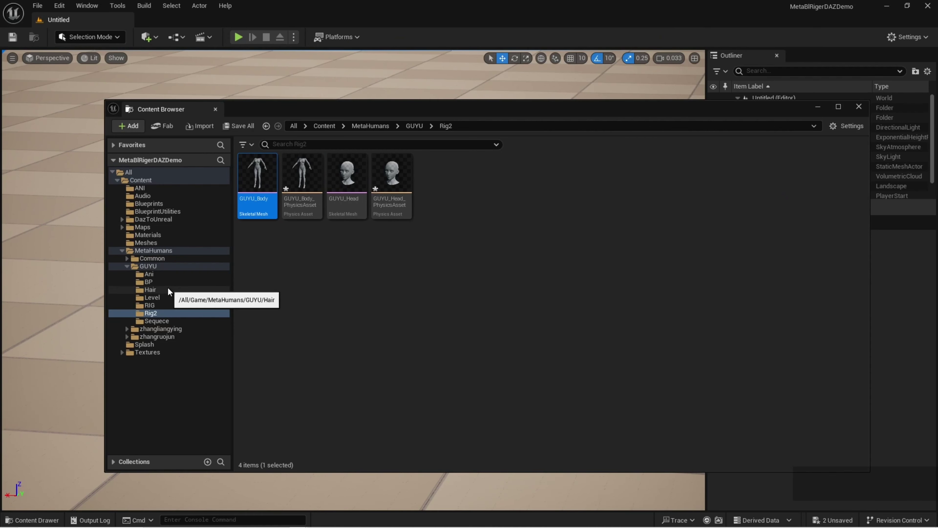
Copy the BP_zhangruojun character blueprint from the zhangruojun folder into the GUYU character's BP folder.
left_click(166, 337)
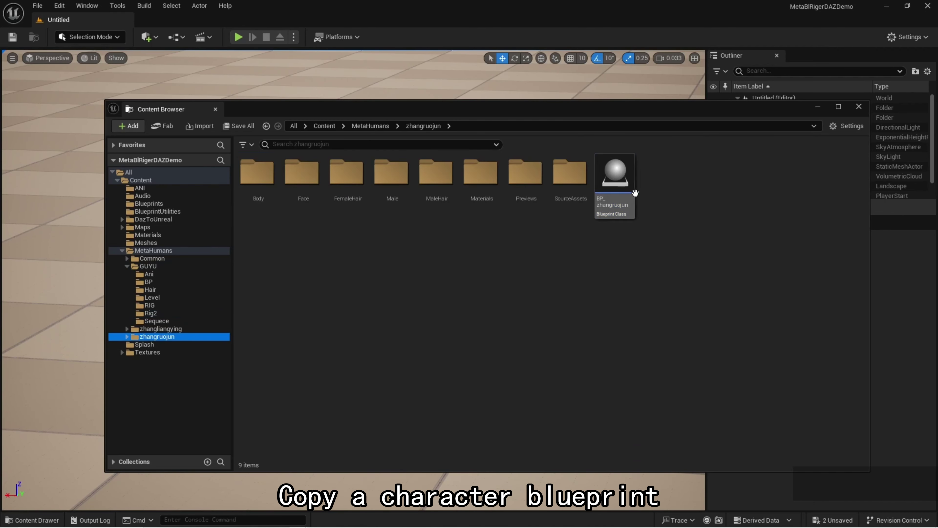
left_click(630, 182)
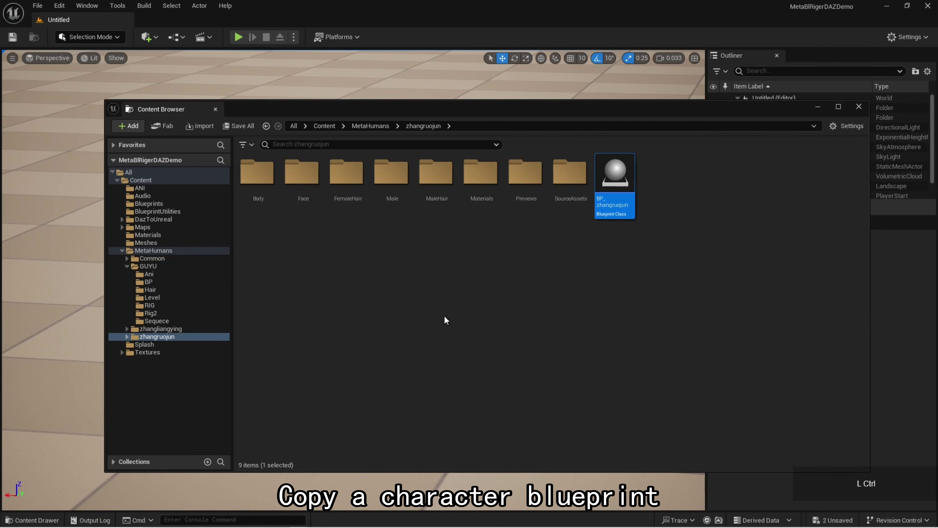
left_click(162, 282)
key("ctrl+v")
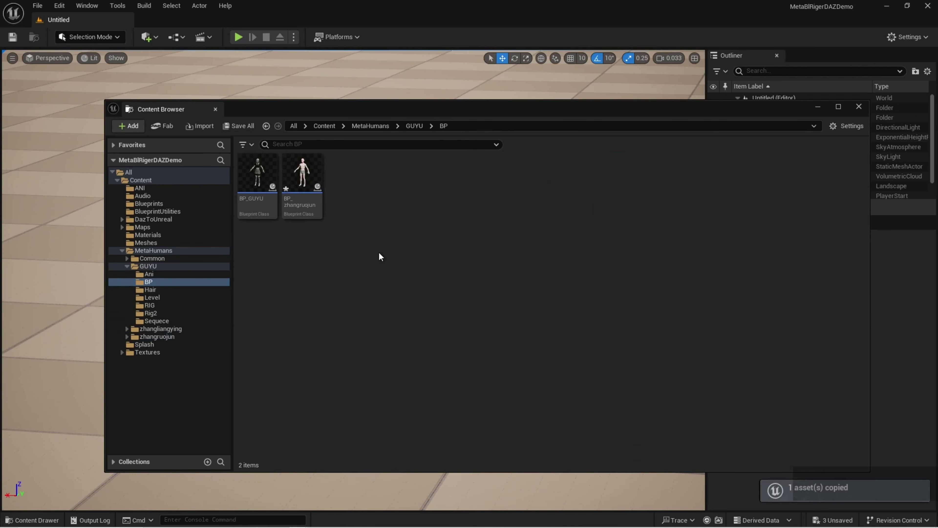
double_click(303, 181)
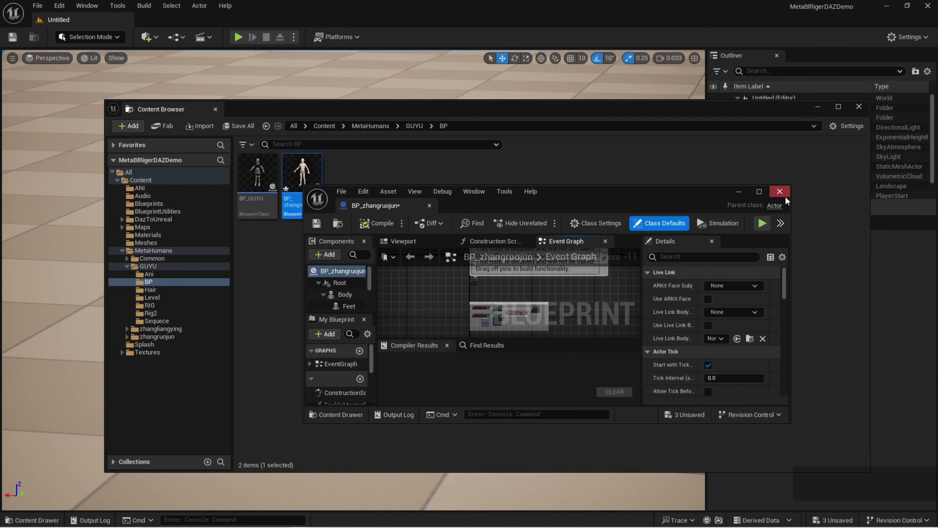
left_click(780, 192)
Rename the copied character blueprint to BP_GUYU2.
right_click(319, 212)
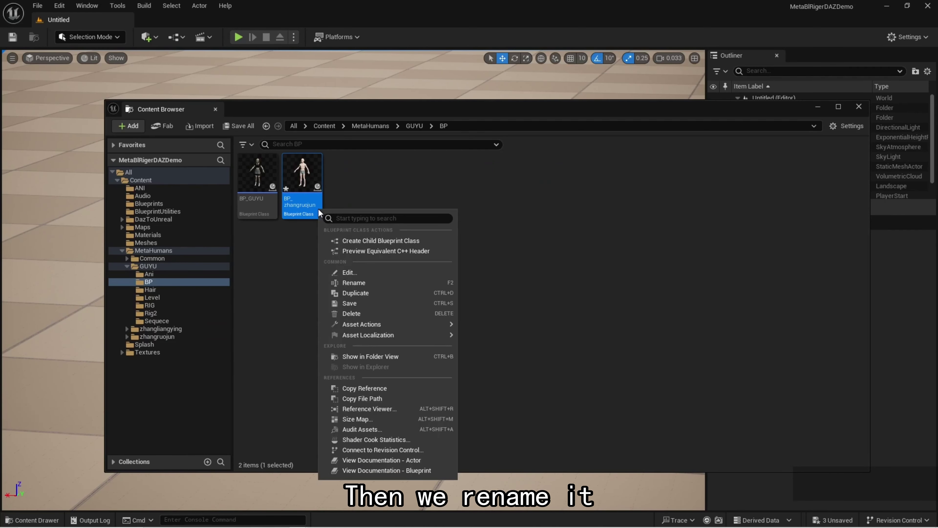
left_click(353, 282)
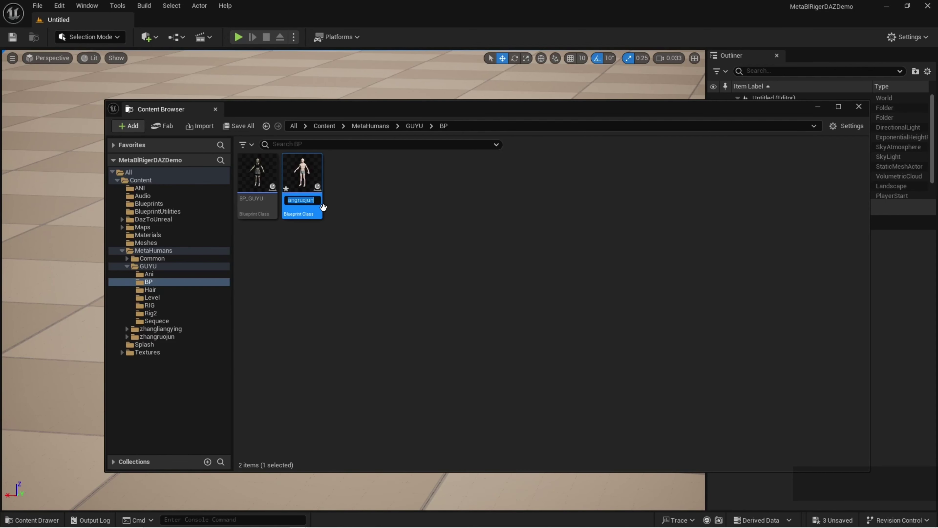
key("Right")
key("BackSpace")
type("GUYEU")
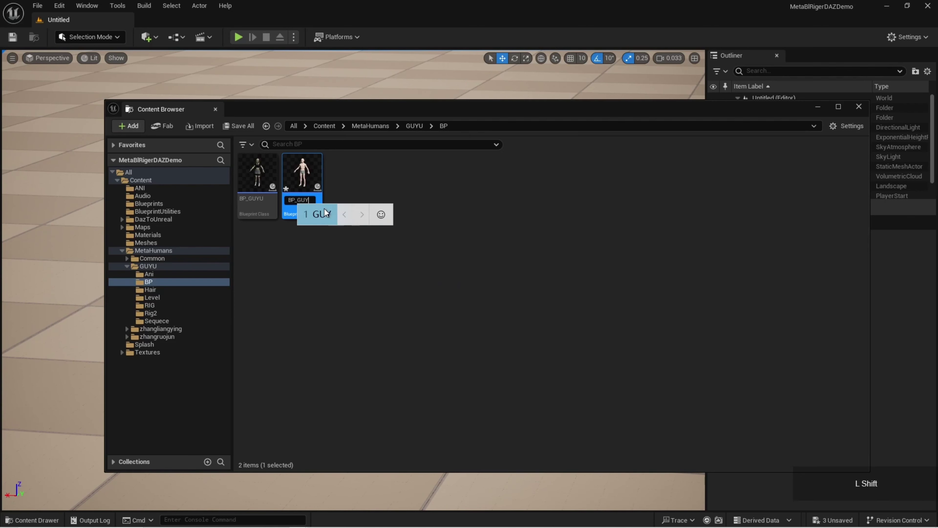
key("BackSpace")
key("BackSpace")
type("U2")
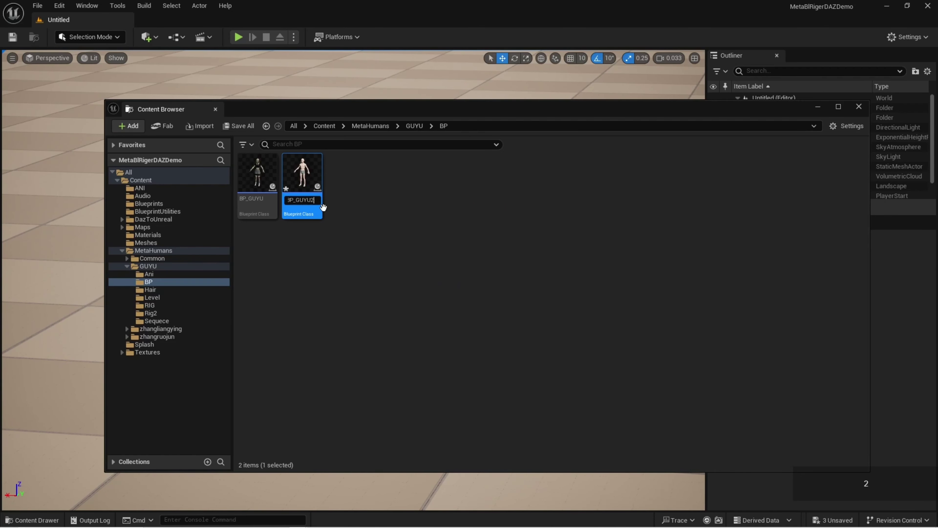
key("Return")
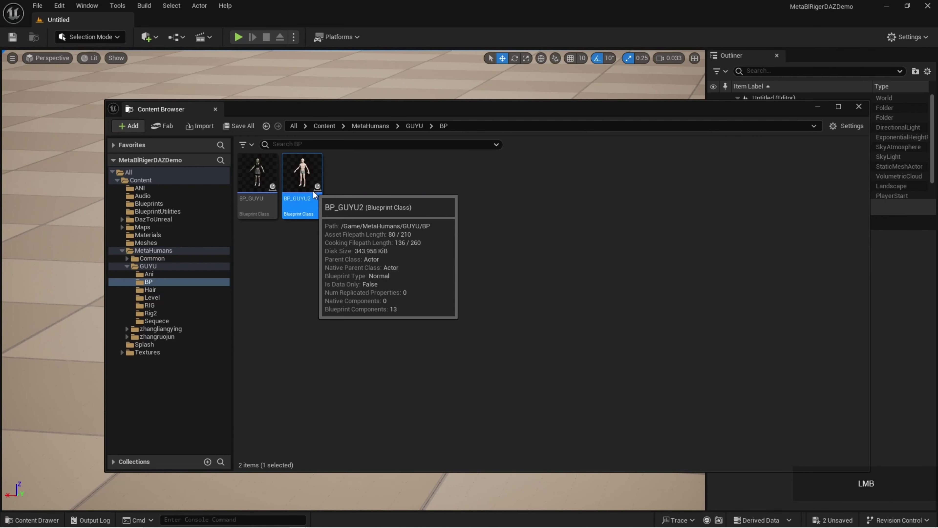
Open BP_GUYU2 in a full-size editor window and delete the Eyelashes, Fuzz, Eyebrows, Hair, Mustache and Beard components under Face.
double_click(313, 190)
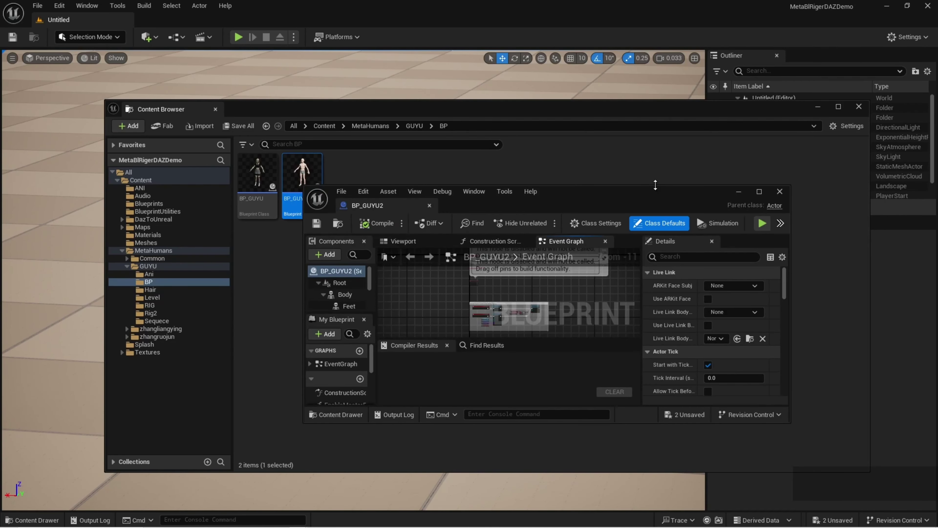
left_click_drag(655, 185, 655, 66)
left_click(761, 75)
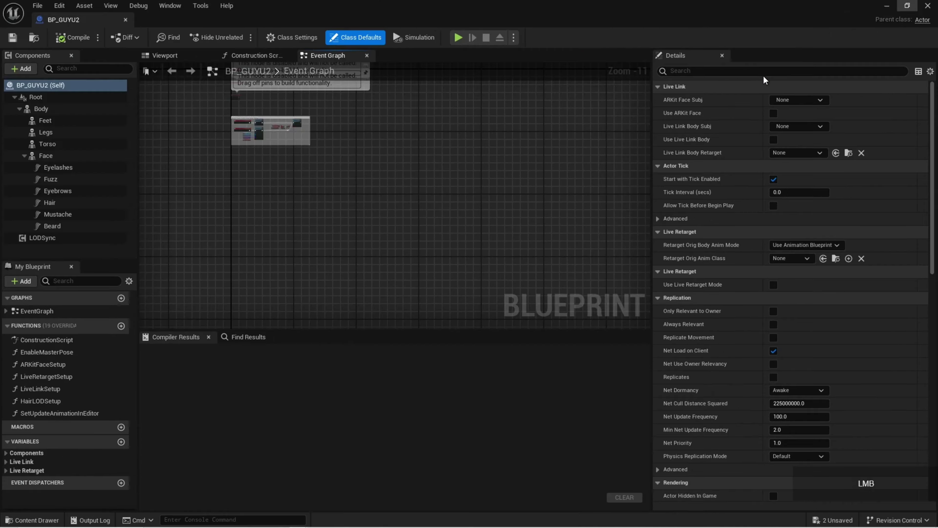
left_click(58, 167)
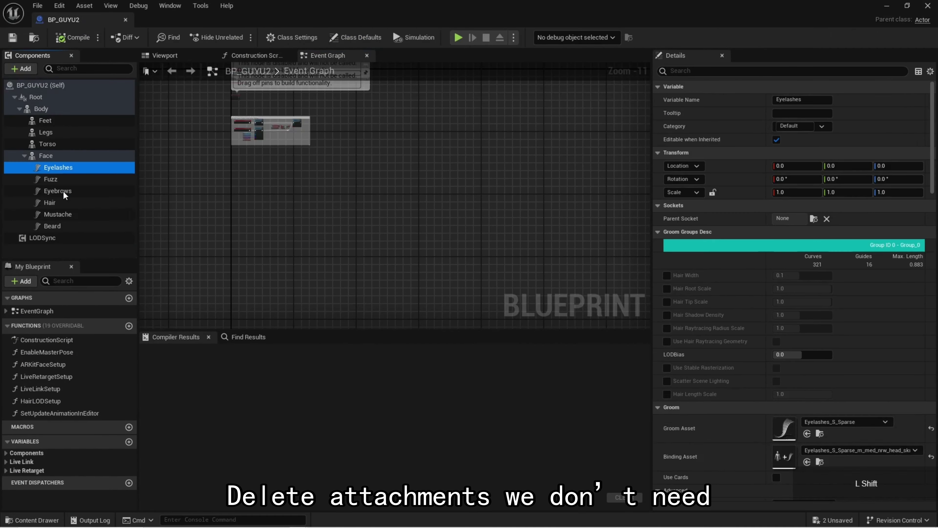
left_click(56, 226, "shift")
key("Delete")
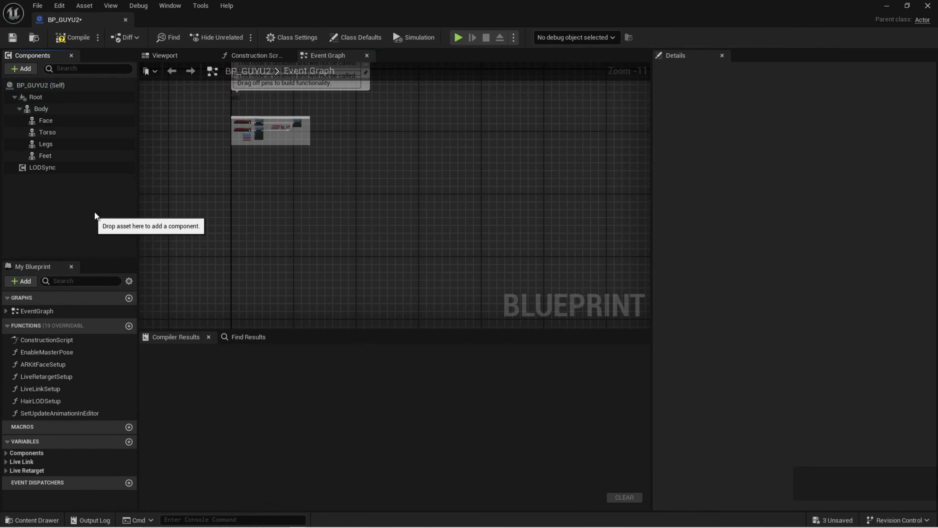
Delete the Torso, Legs and Feet components from BP_GUYU2 and select the Body component.
left_click(66, 133)
left_click(53, 153, "shift")
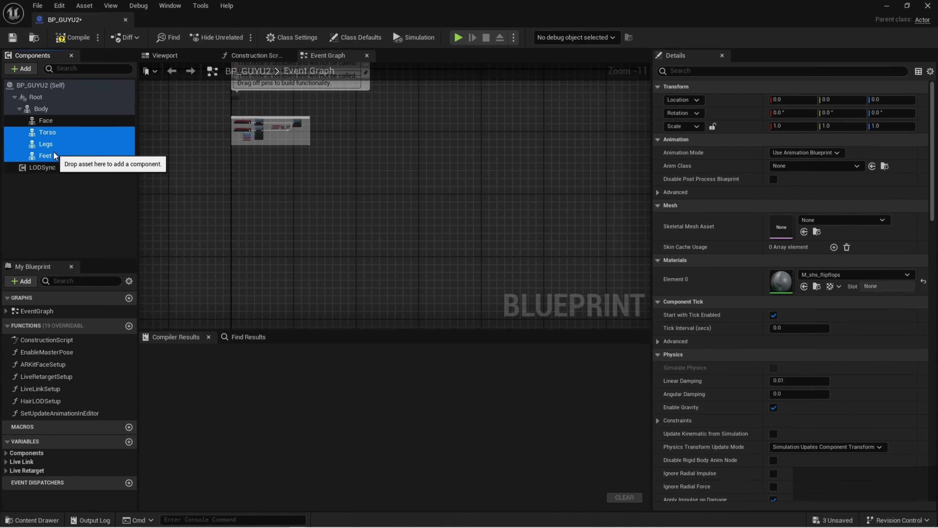
key("Delete")
left_click(55, 110)
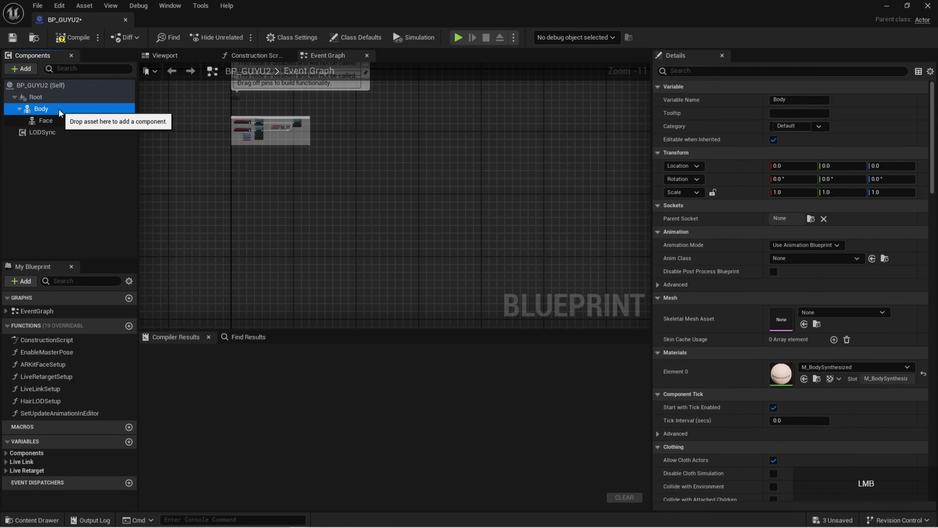
Try to assign GUYU_Body as the Body component's skeletal mesh by searching the assets for GUYU.
left_click(847, 314)
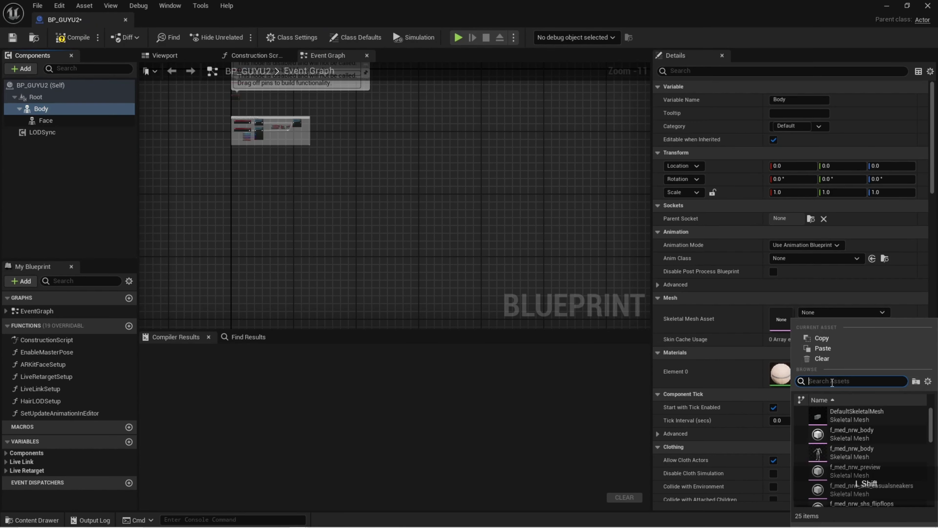
type("GUYU")
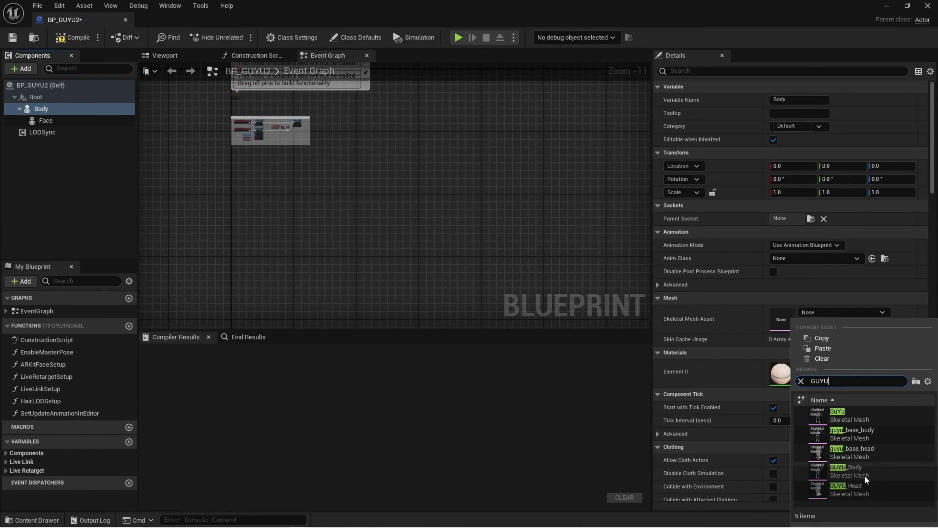
left_click(858, 473)
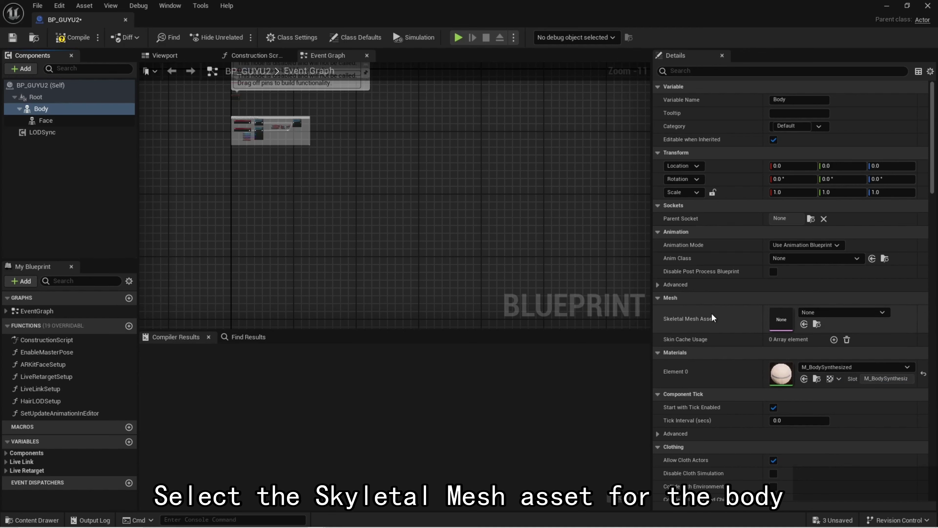
left_click(823, 313)
type("GI")
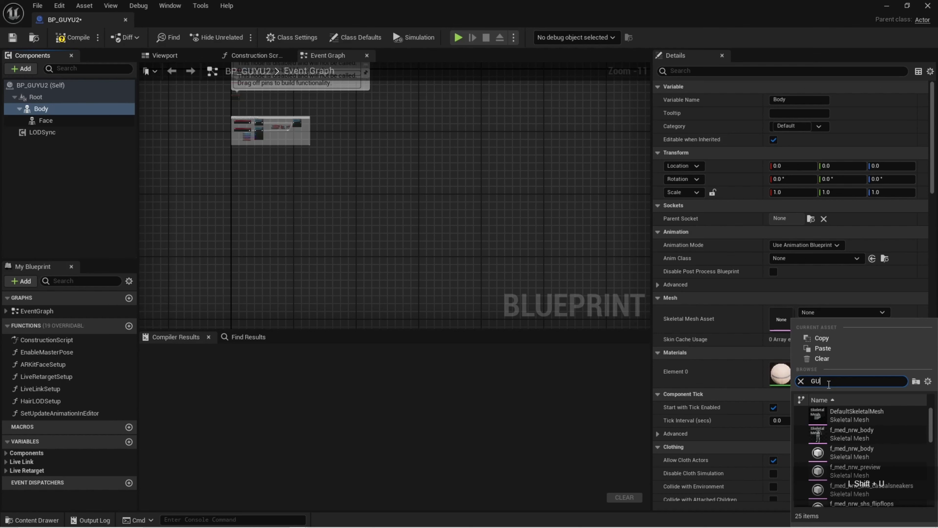
type("YU")
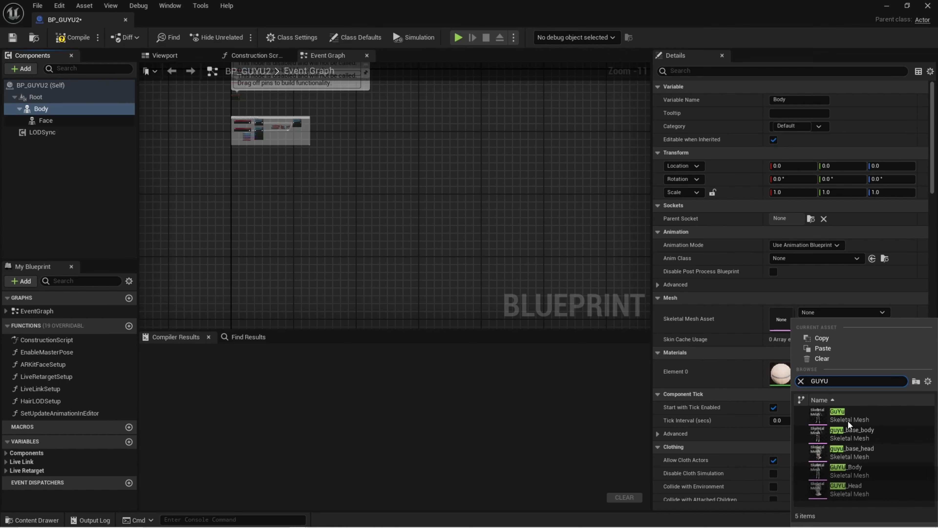
left_click(866, 471)
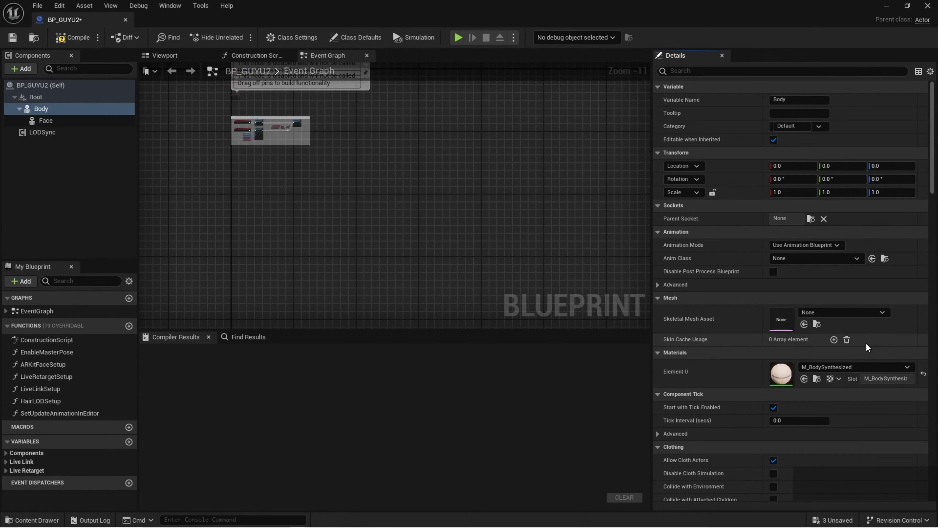
Set the Body component's Skeletal Mesh Asset to GUYU_Body, choosing it from the unfiltered asset list.
left_click(882, 312)
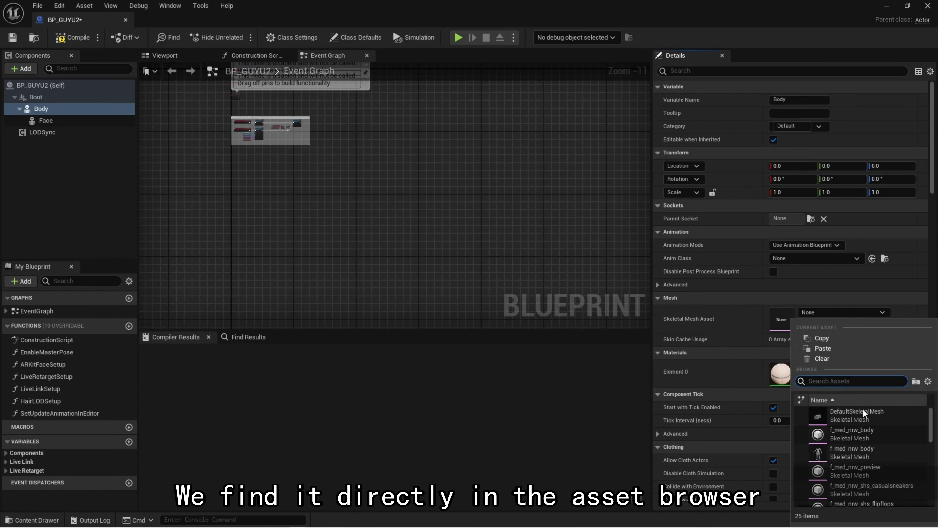
scroll(862, 440, "down", 3)
scroll(863, 442, "down", 2)
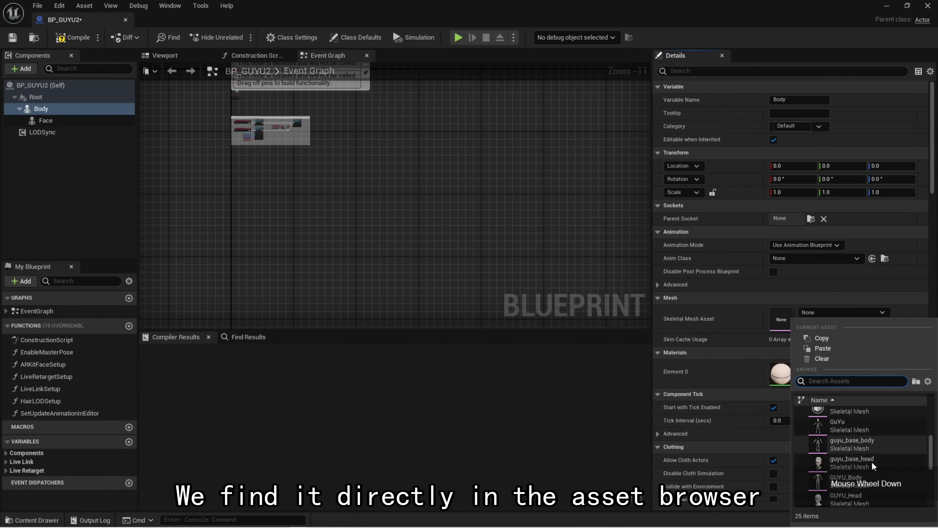
left_click(851, 465)
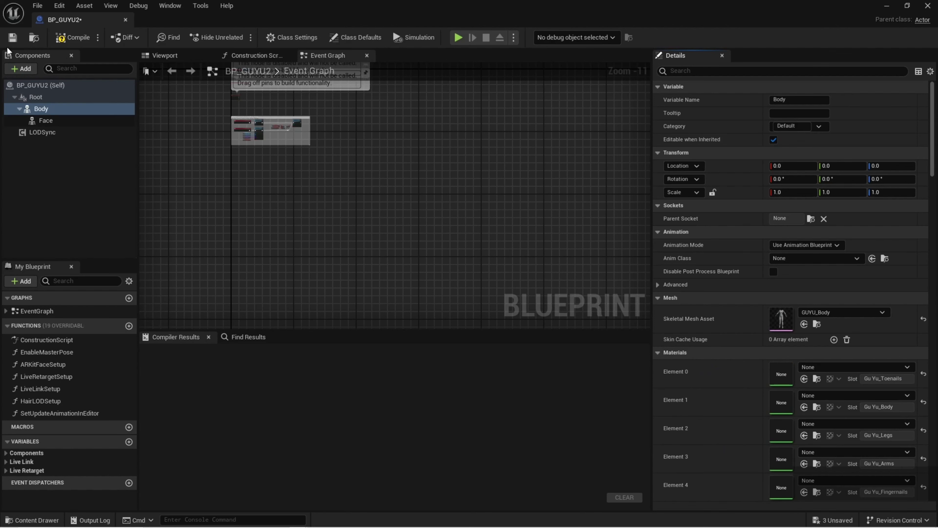
Set the Face component's Skeletal Mesh Asset to GUYU_Head, then save, compile and close the BP_GUYU2 blueprint.
left_click(45, 120)
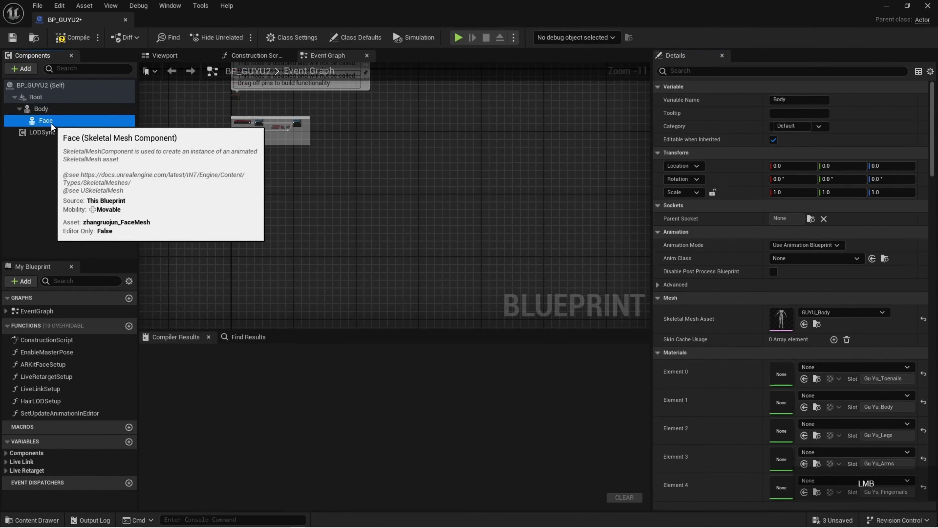
left_click(844, 312)
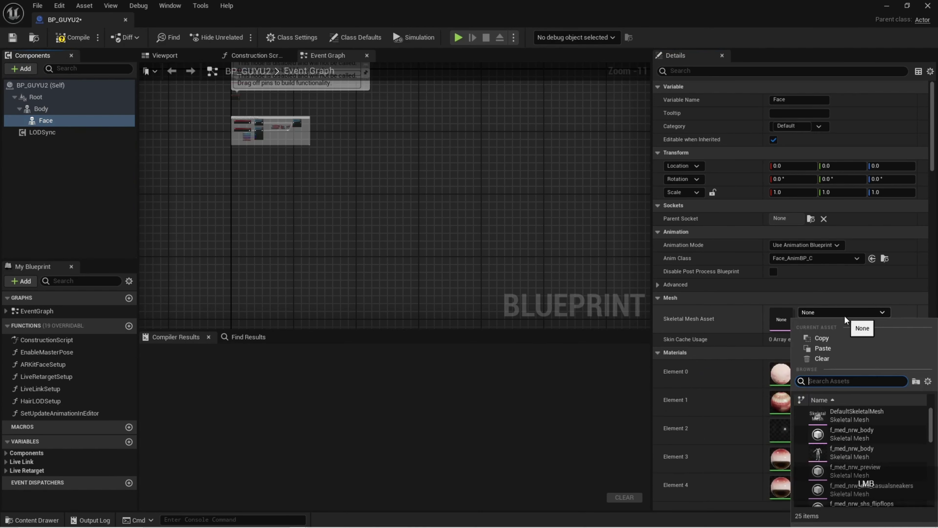
scroll(875, 425, "down", 2)
scroll(874, 422, "down", 3)
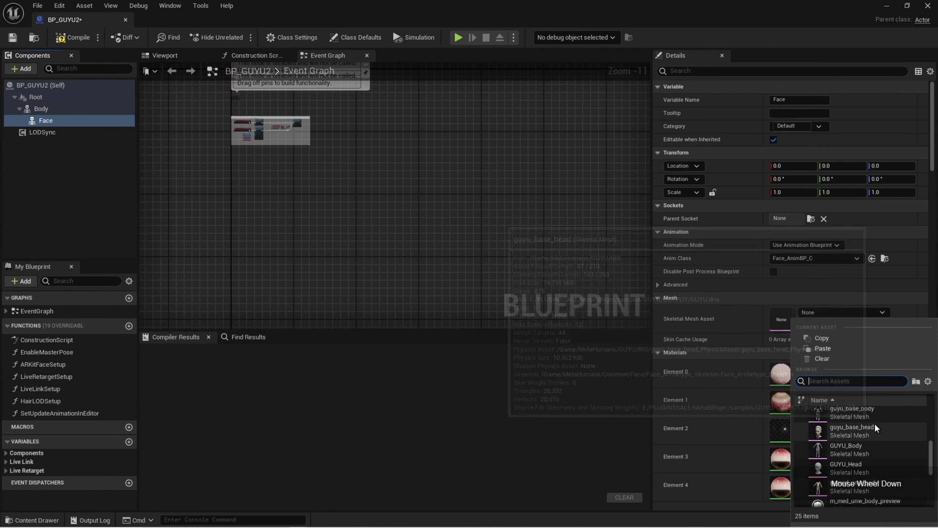
left_click(861, 449)
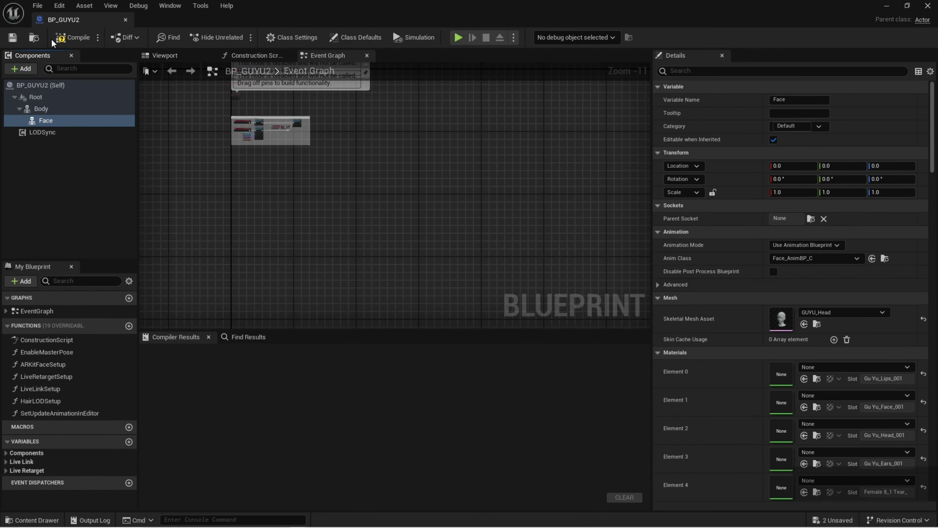
left_click(66, 39)
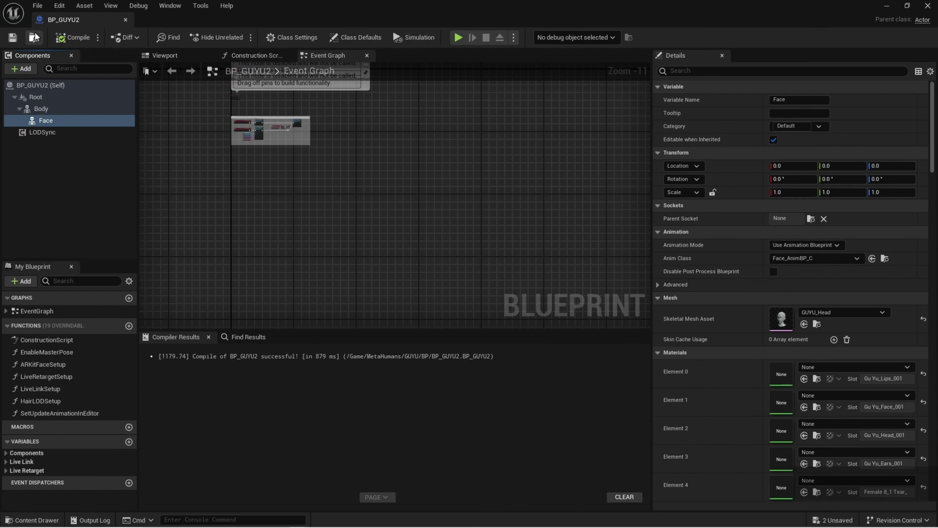
left_click(928, 6)
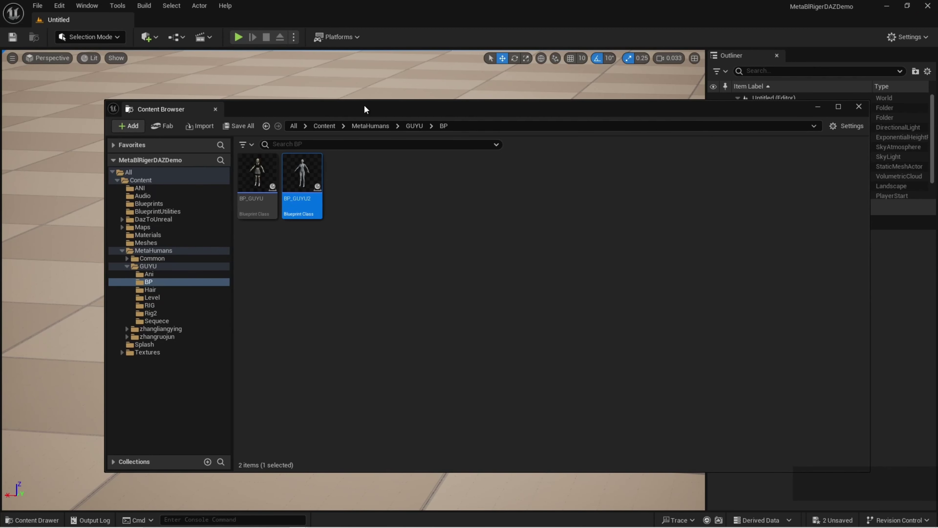
Place the BP_GUYU2 blueprint in the level and minimize the Content Browser to clear the viewport.
left_click_drag(364, 109, 538, 156)
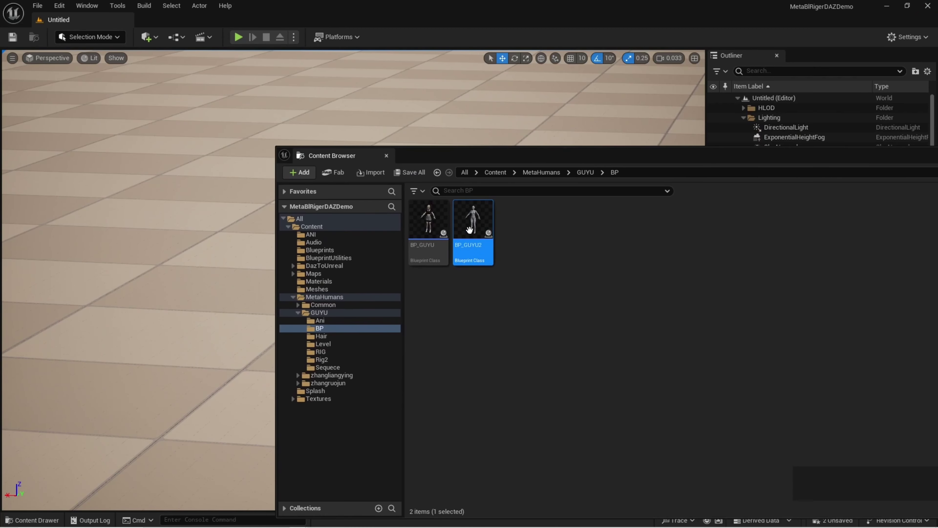
left_click_drag(469, 230, 230, 400)
scroll(204, 321, "down", 3)
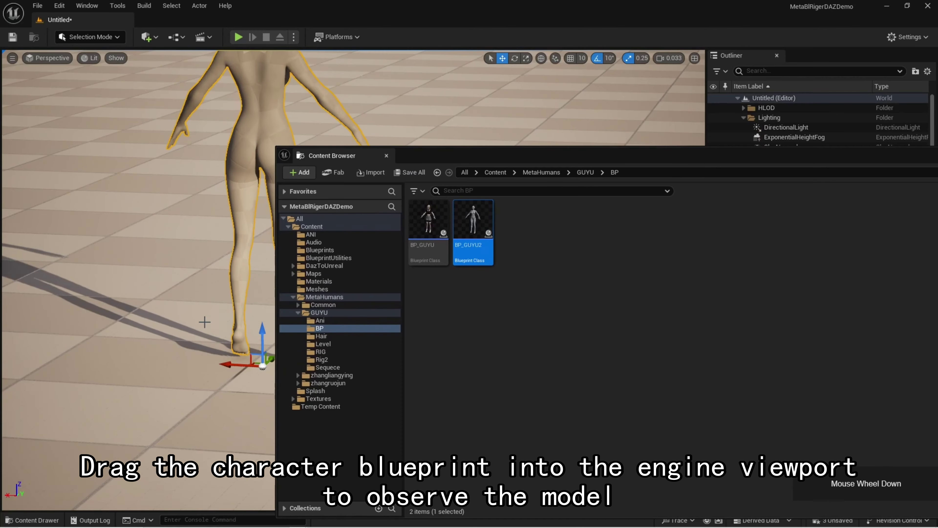
left_click_drag(608, 159, 525, 246)
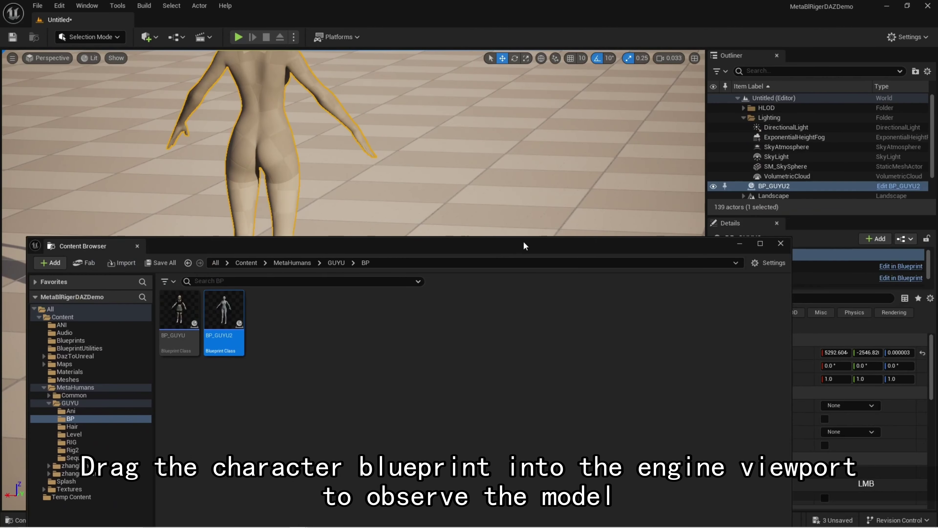
left_click(736, 244)
Examine the placed BP_GUYU2 character from behind and from the front, including a close view of the body.
left_click_drag(265, 139, 249, 256)
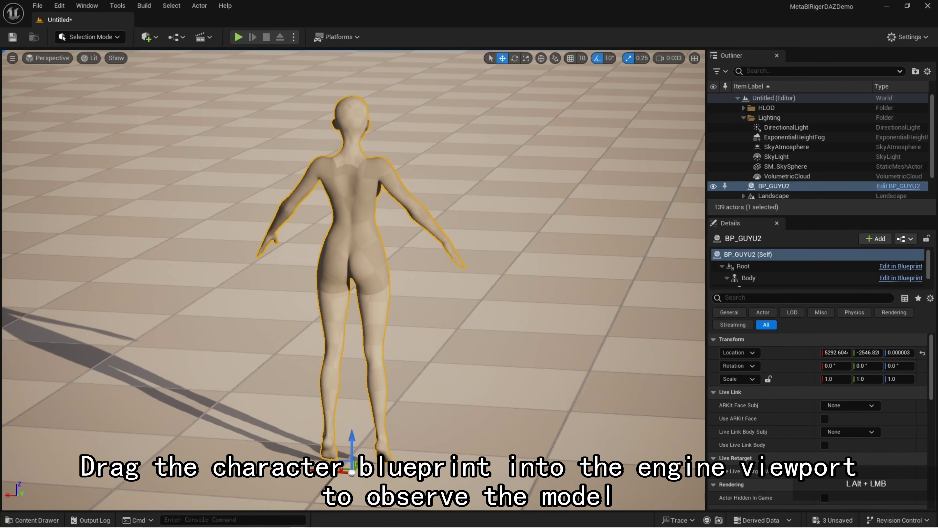
left_click_drag(222, 225, 403, 224, "alt")
scroll(339, 197, "up", 5)
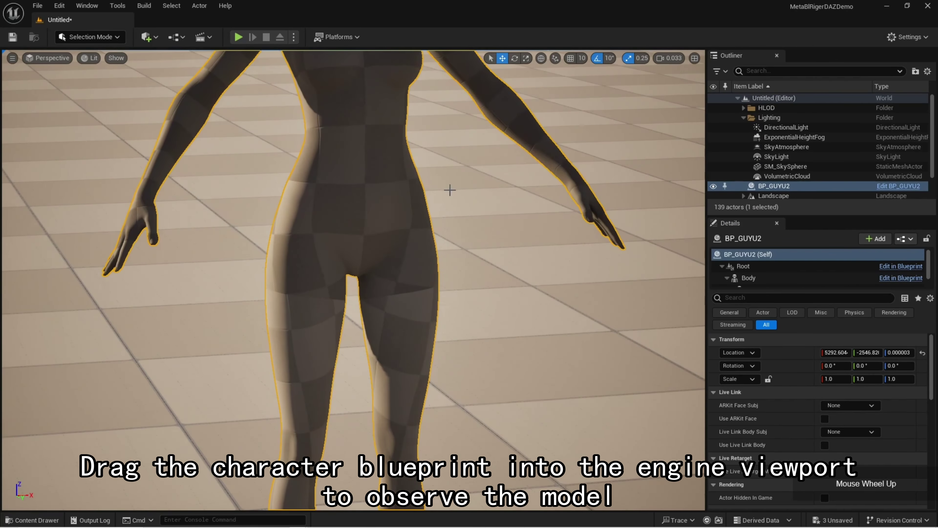
scroll(406, 241, "down", 5)
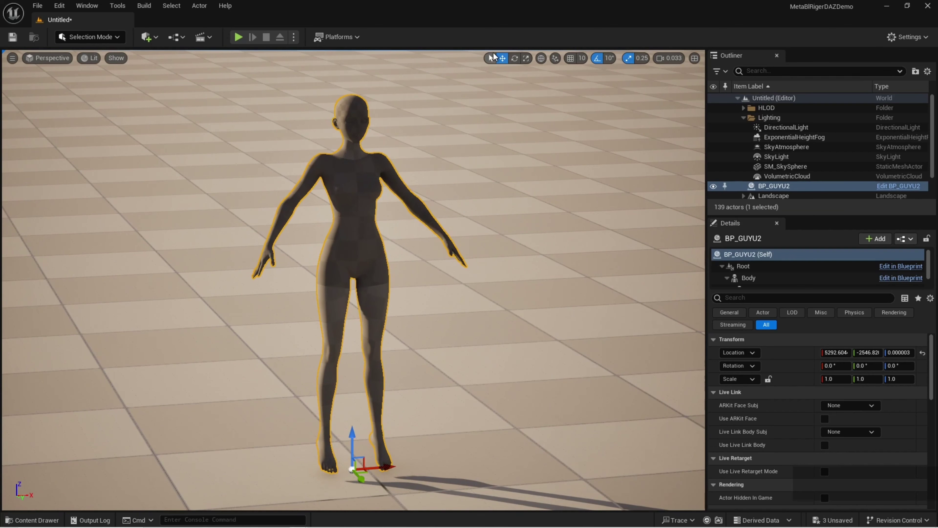
Rotate the BP_GUYU2 character to about 110° around Z and frame its neck and upper chest from the front.
left_click(515, 58)
mouse_move(343, 487)
left_mouse_down()
mouse_move(373, 489)
mouse_move(355, 492)
left_mouse_up()
scroll(250, 255, "up", 2)
scroll(251, 256, "up", 5)
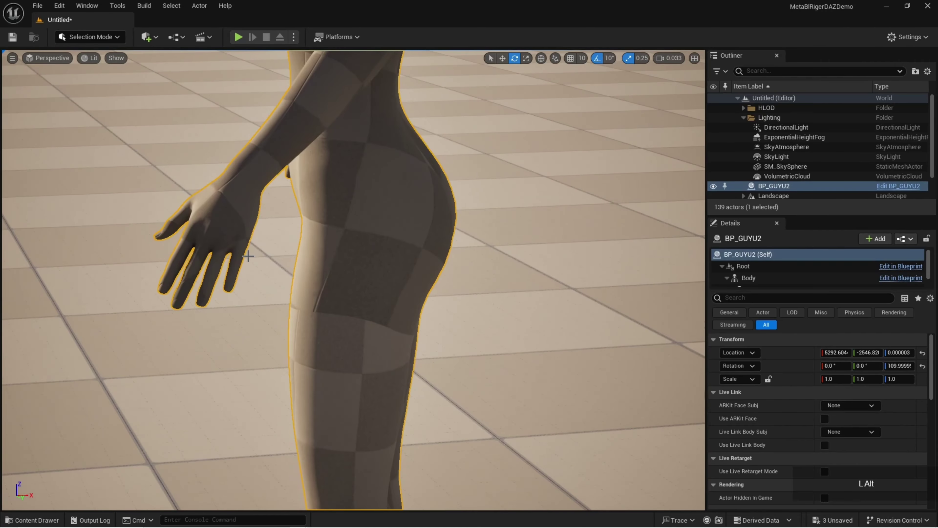
left_click_drag(248, 256, 373, 281, "alt")
key("e")
left_click_drag(195, 270, 208, 244)
scroll(209, 291, "up", 4)
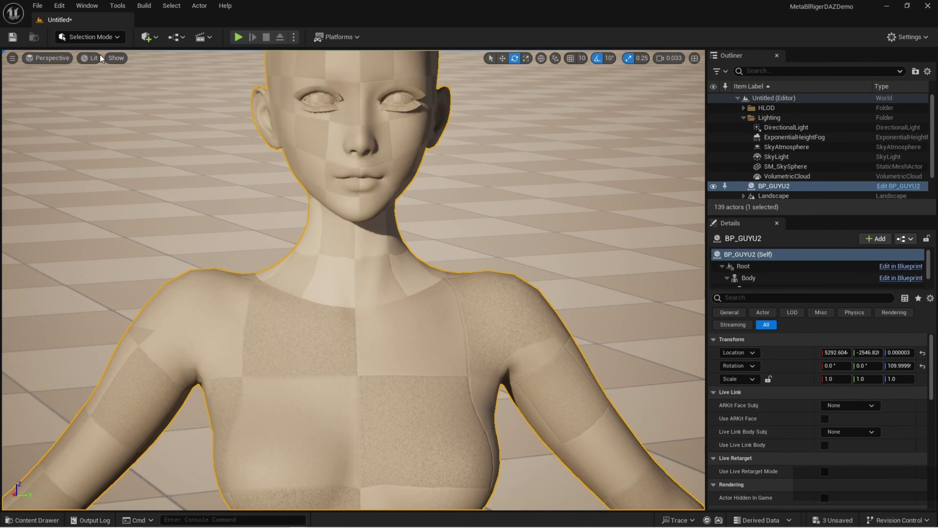
Switch the viewport to Lighting Only shading and examine the transition between the head and body meshes.
left_click(92, 58)
left_click(124, 153)
left_click_drag(125, 147, 465, 309, "alt")
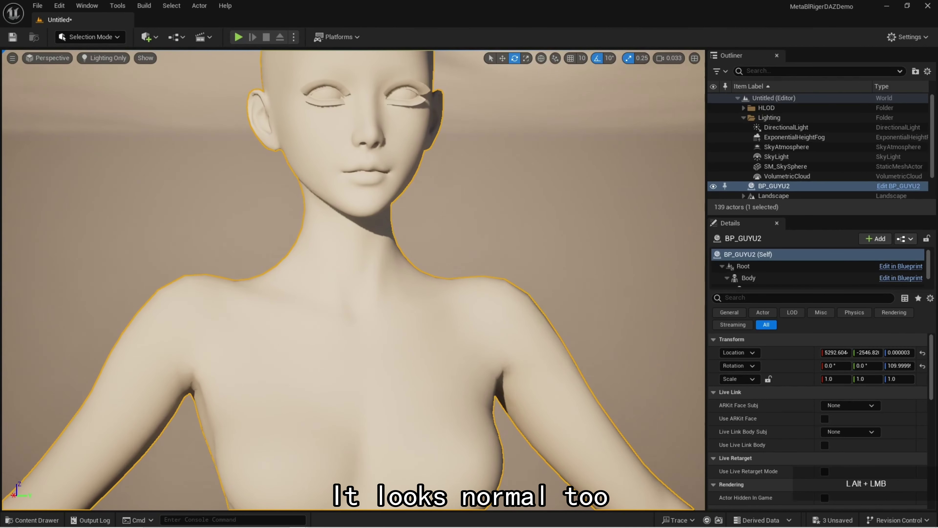
Rotate the character to about -70° around Z and inspect its back and neck for seams.
scroll(367, 274, "down", 10)
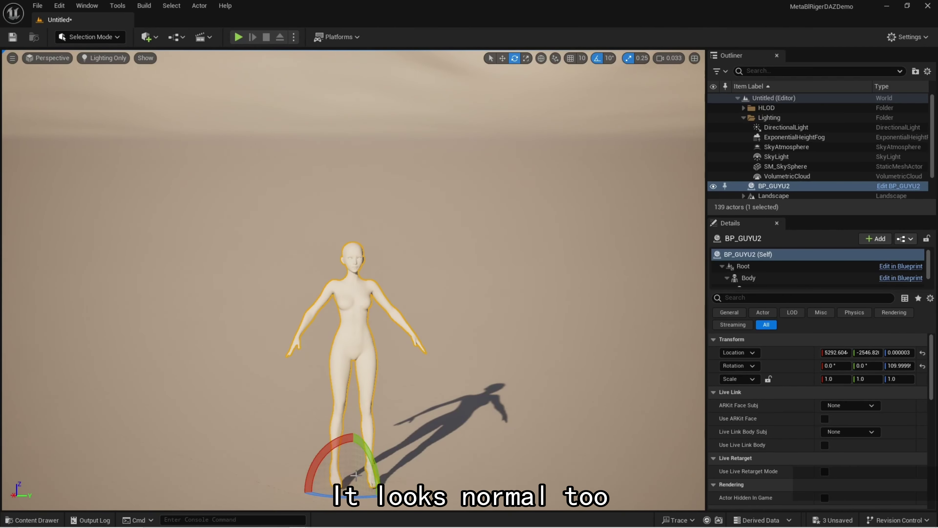
left_click_drag(331, 499, 325, 480)
scroll(328, 470, "up", 8)
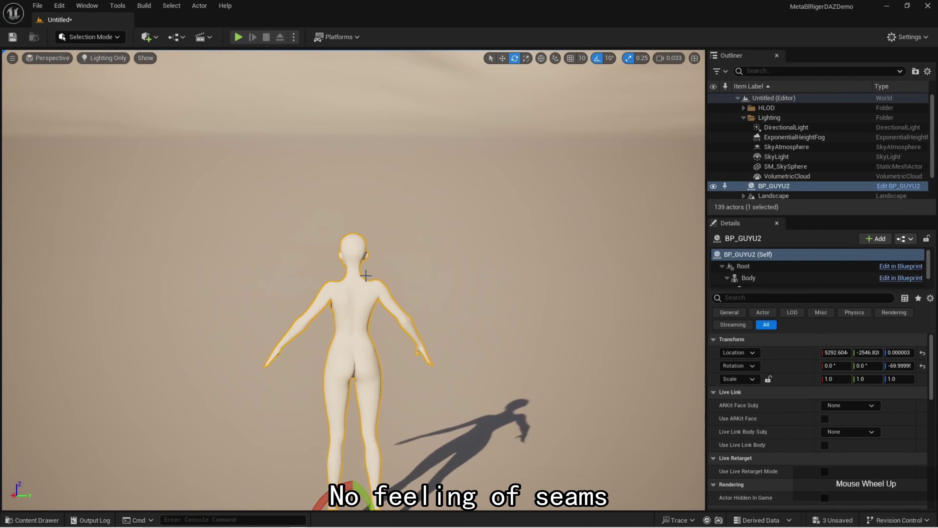
scroll(325, 323, "down", 3)
left_click_drag(267, 343, 354, 331, "alt")
scroll(354, 332, "down", 4)
scroll(353, 369, "down", 2)
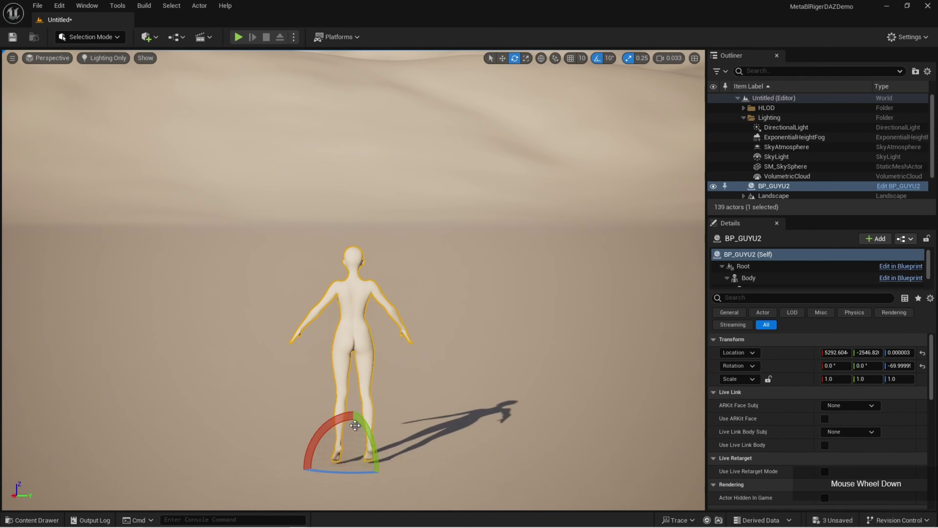
Rotate the character to about 130° around Z and inspect the face, neck and shoulders from the front.
left_click_drag(340, 476, 444, 335)
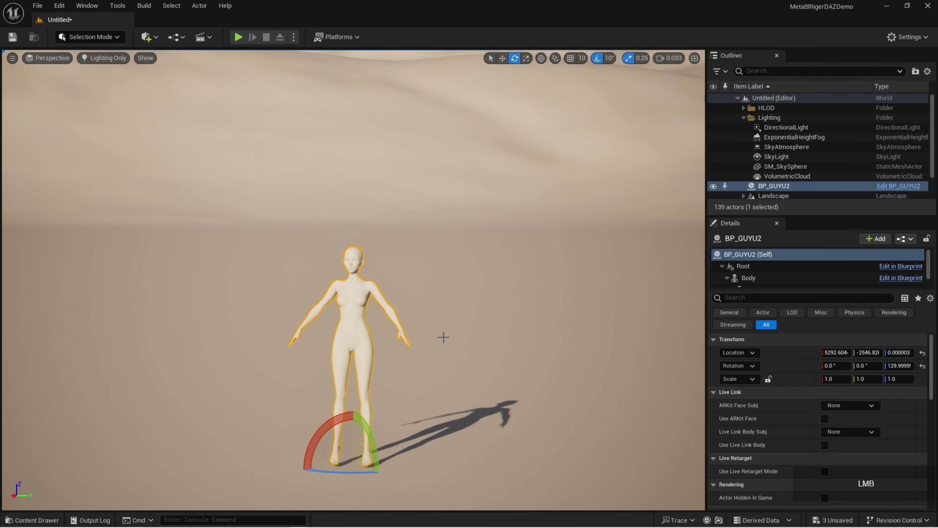
scroll(399, 252, "up", 2)
scroll(398, 251, "up", 5)
mouse_move(319, 343)
left_mouse_down("alt")
mouse_move(322, 333)
mouse_move(325, 344)
left_mouse_up("alt")
scroll(310, 360, "down", 3)
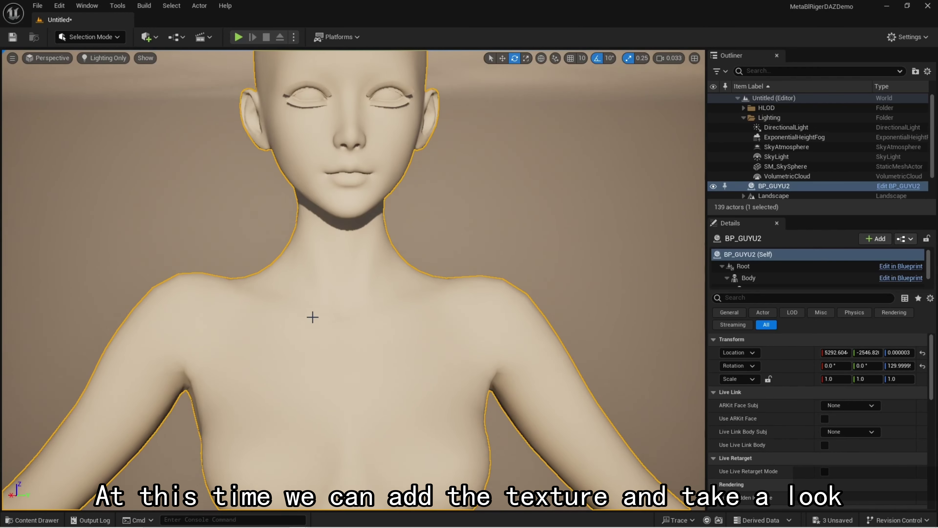
left_click(33, 520)
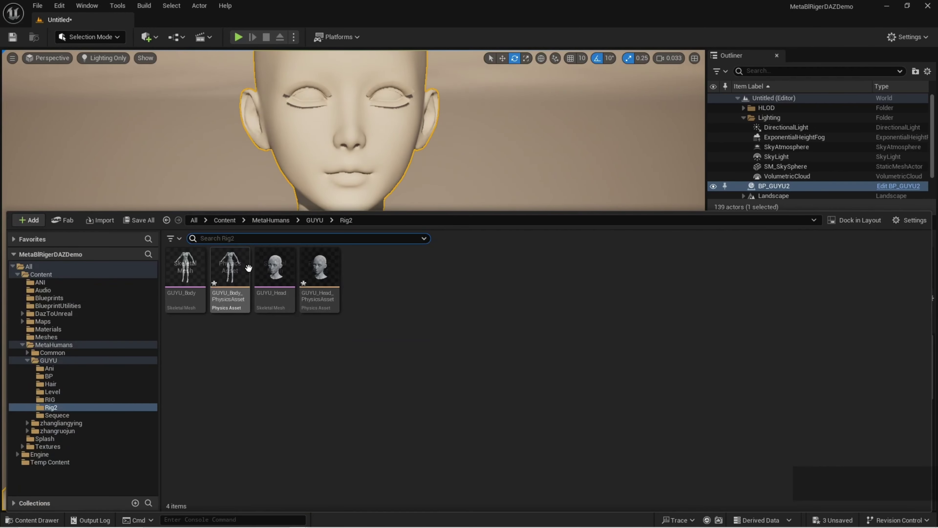
left_click(431, 172)
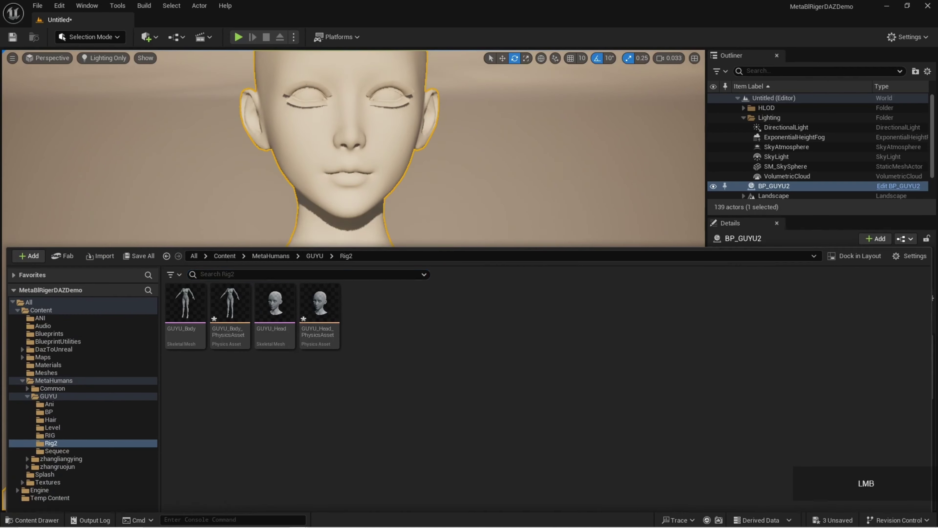
key("w")
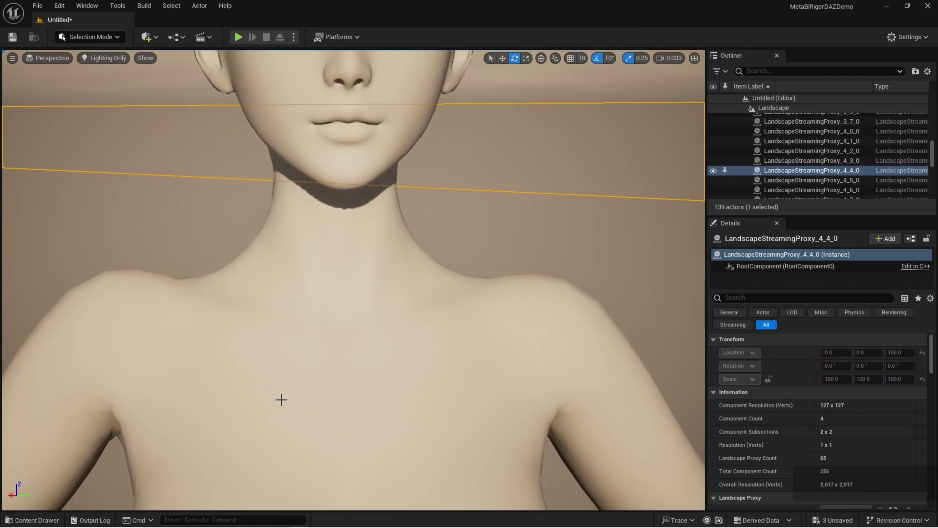
Open the BP_GUYU2 blueprint from the GUYU character's BP folder for editing.
left_click(33, 520)
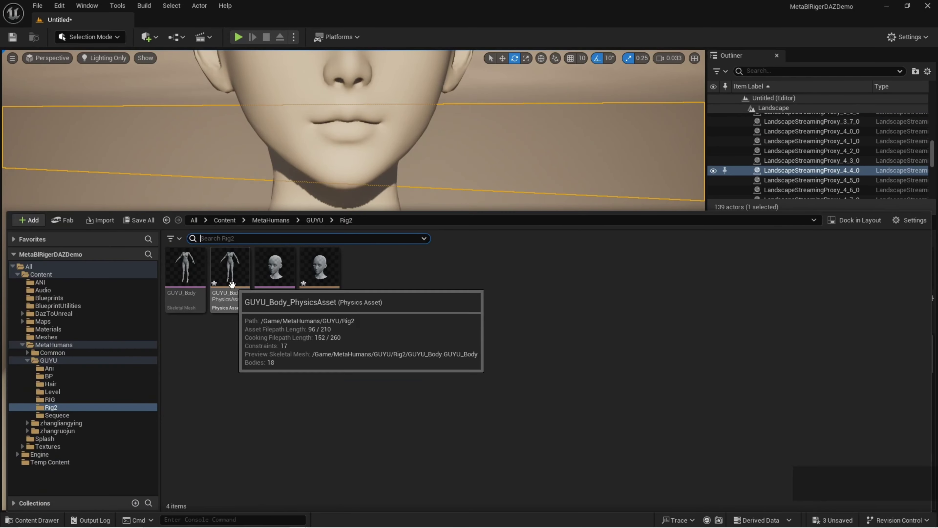
left_click(66, 375)
double_click(231, 267)
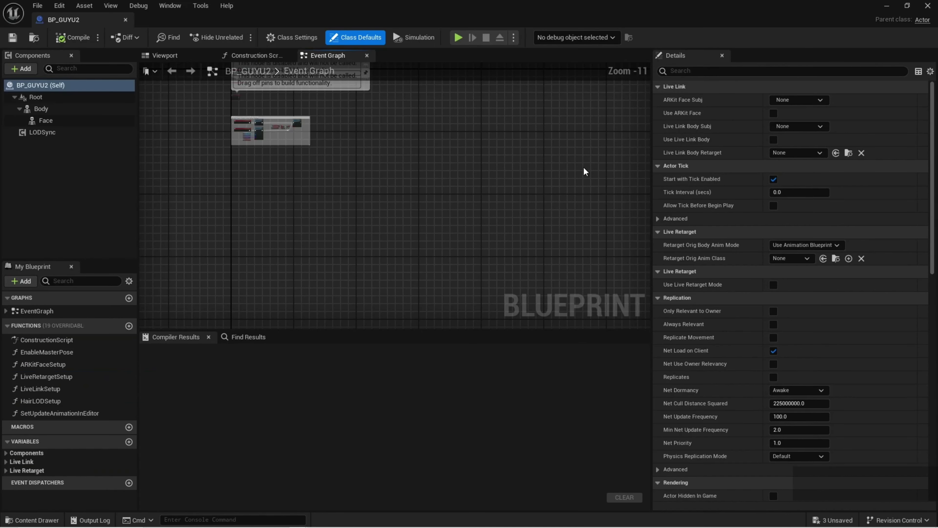
Assign the GuYu_Body material instance to material Element 1 of the Body component.
left_click(73, 108)
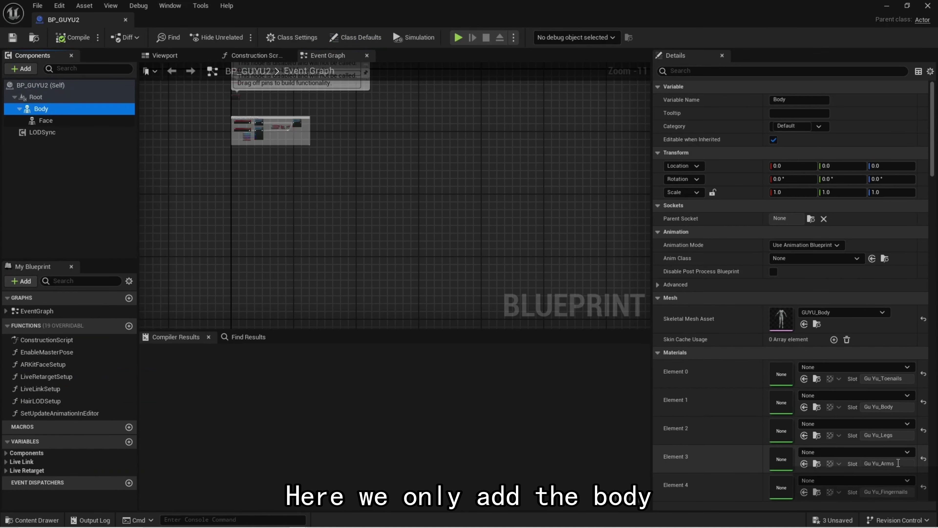
scroll(906, 454, "down", 2)
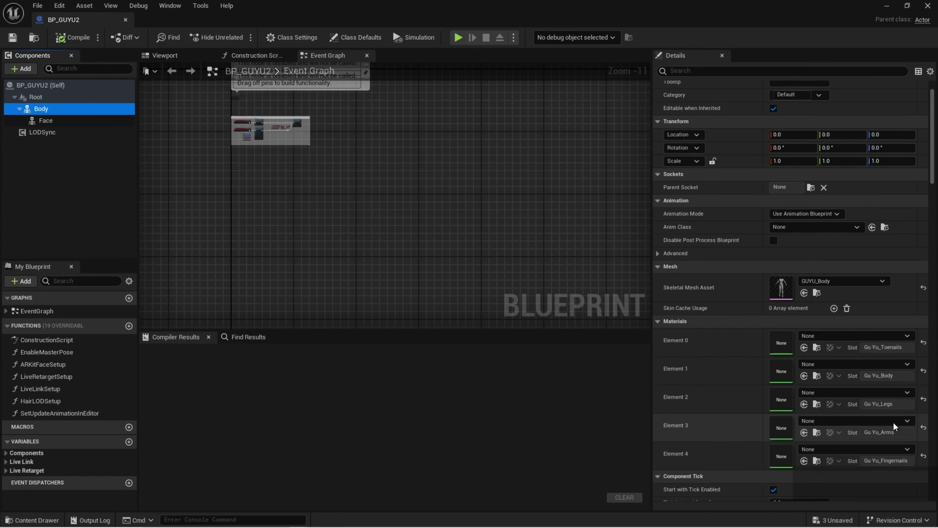
left_click(902, 365)
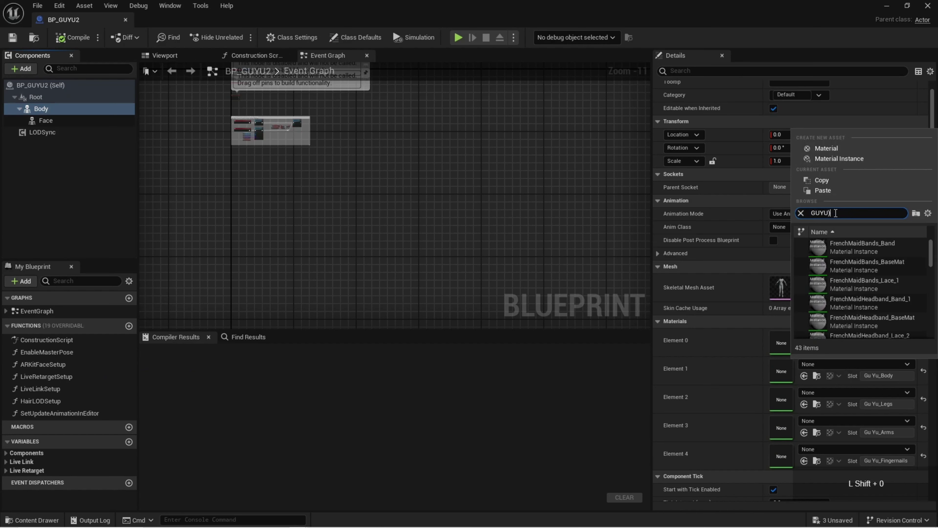
key("BackSpace")
type("_")
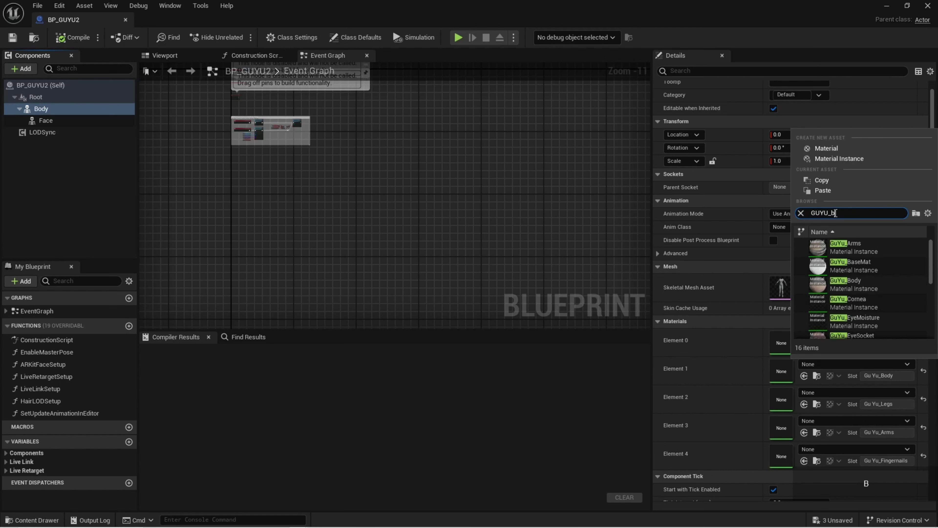
type("bo")
left_click(846, 246)
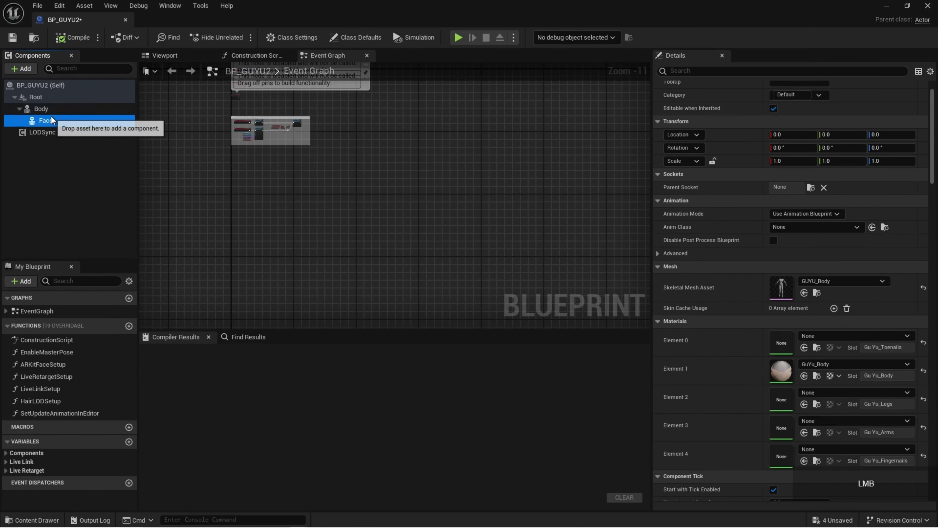
Assign the GuYu_Head material instance to material Element 2 of the Face component.
left_click(44, 120)
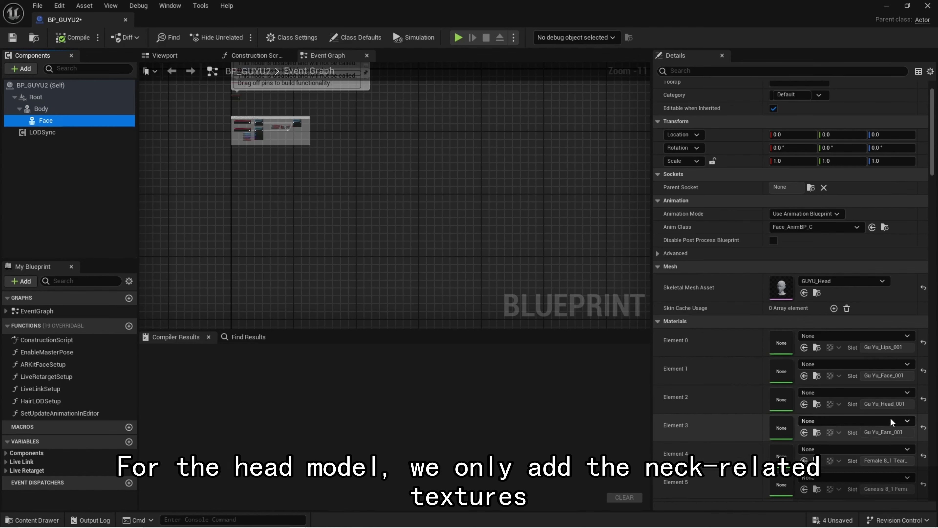
left_click(902, 394)
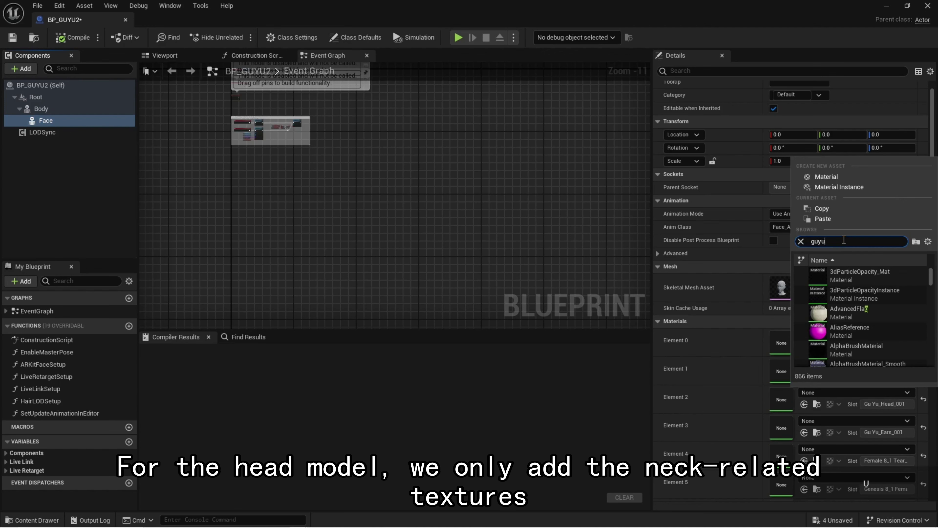
type("GU")
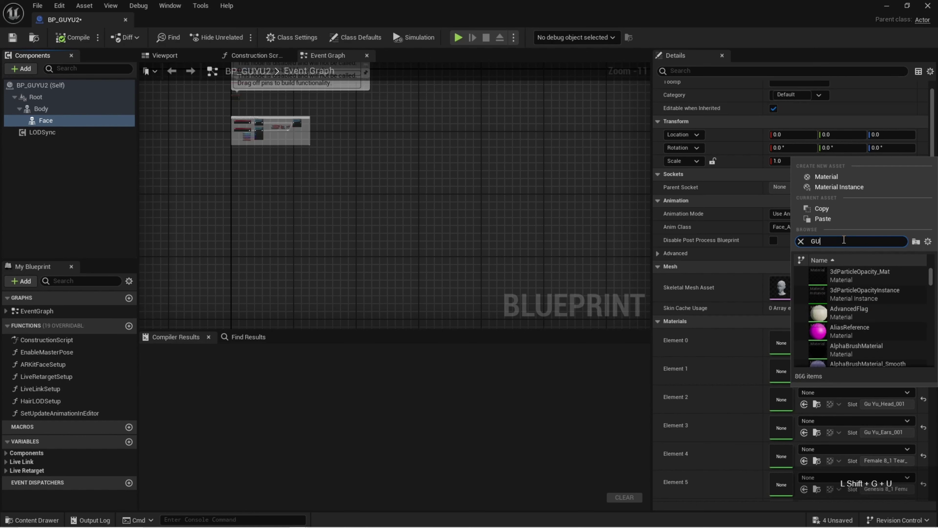
type("YU")
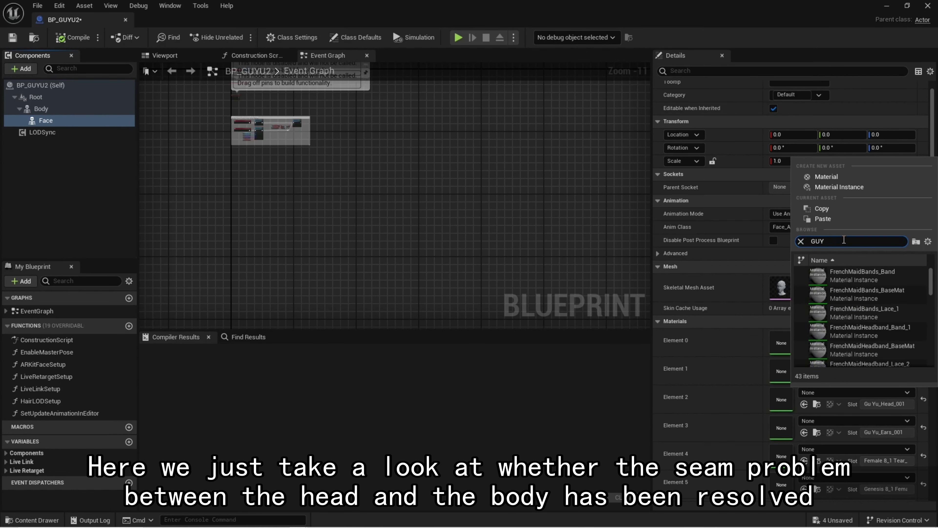
scroll(913, 319, "down", 5)
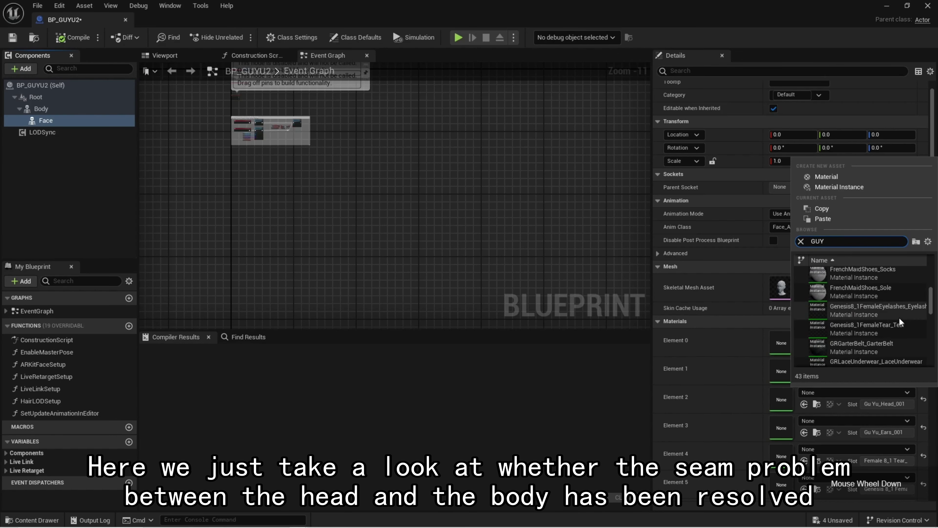
scroll(899, 323, "down", 2)
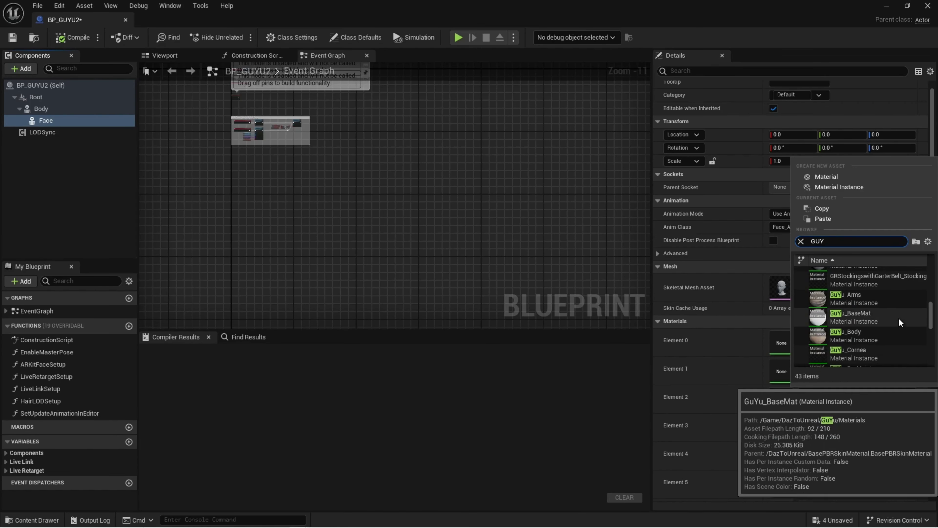
scroll(899, 323, "down", 2)
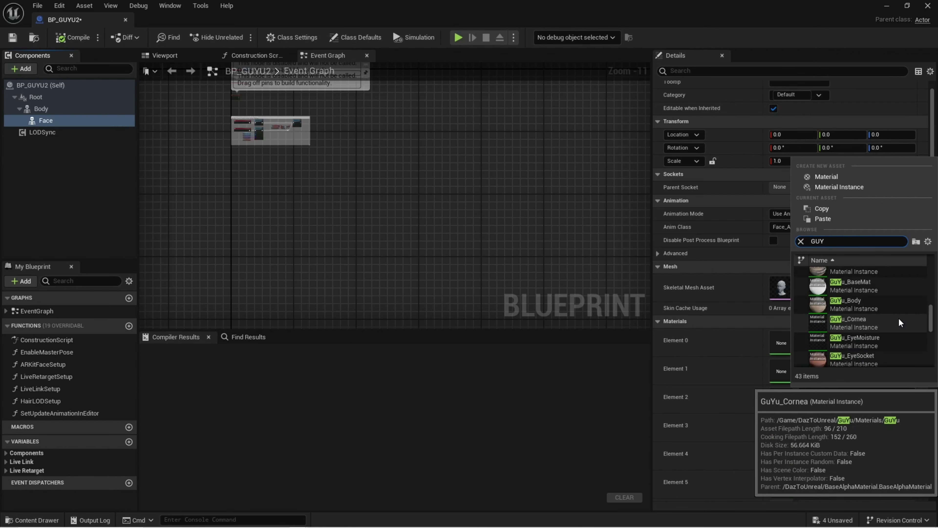
scroll(899, 323, "down", 1)
scroll(900, 323, "down", 1)
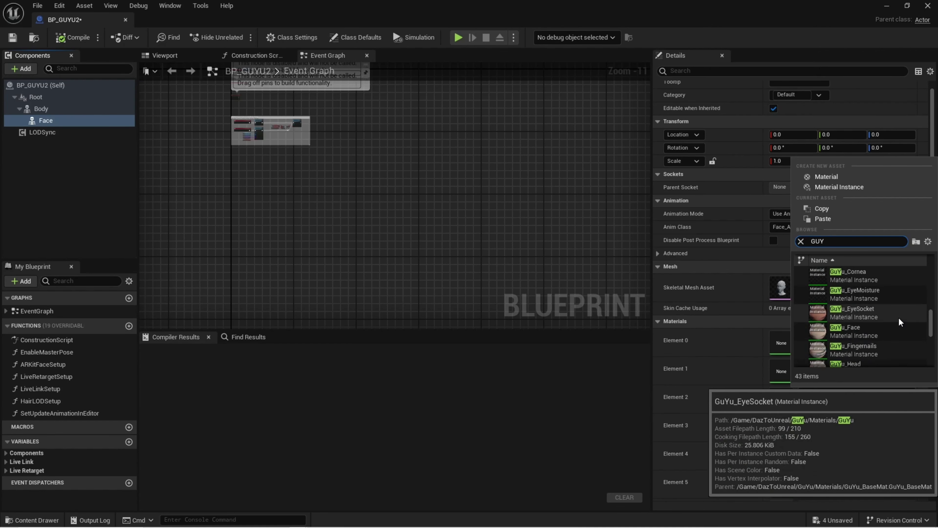
scroll(900, 322, "down", 2)
left_click(899, 323)
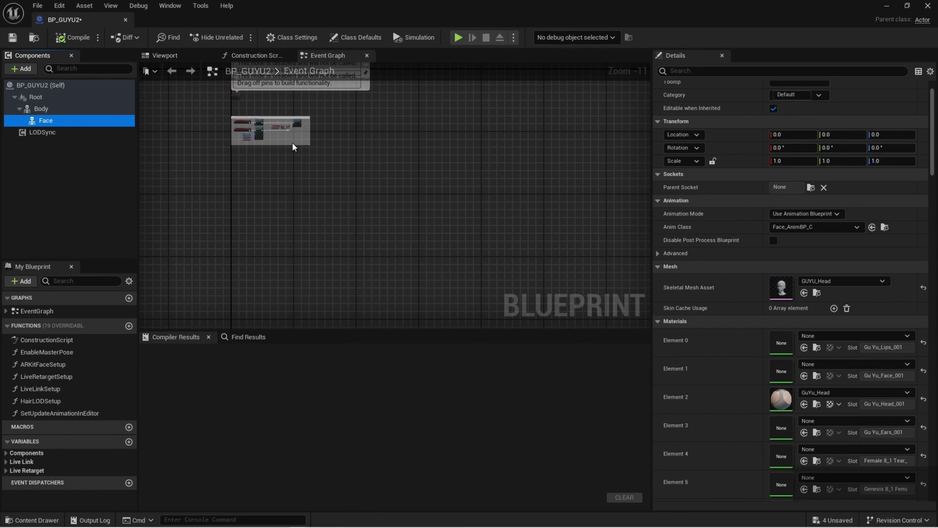
Compile BP_GUYU2, minimize its blueprint editor and set the level viewport back to Lit shading.
left_click(63, 38)
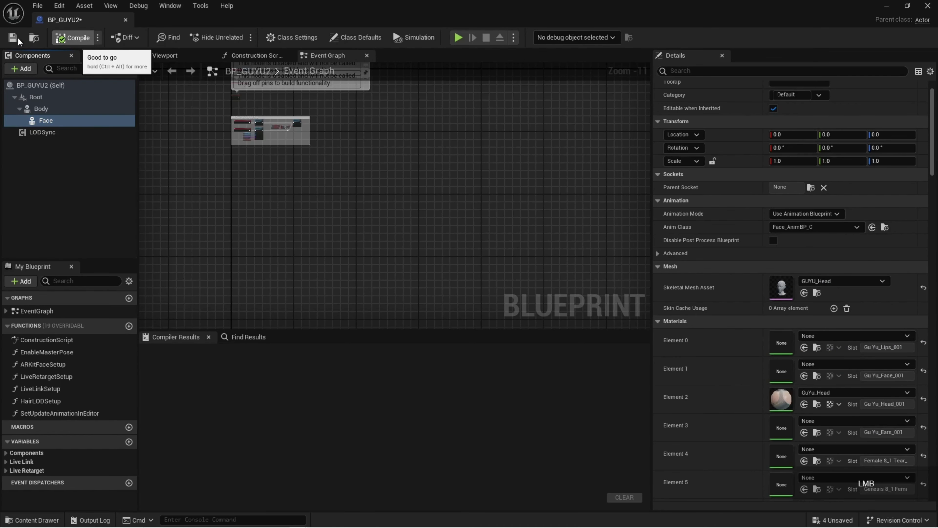
left_click(894, 8)
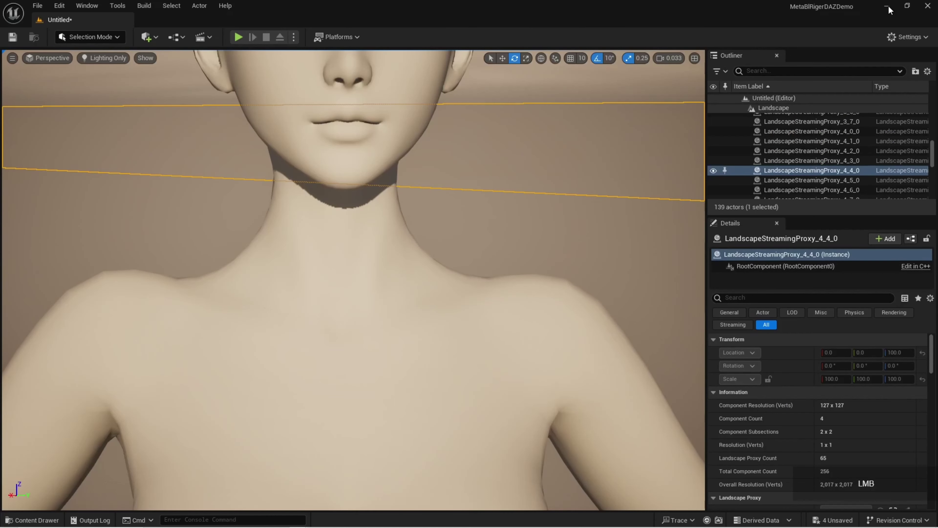
left_click(103, 57)
left_click(101, 82)
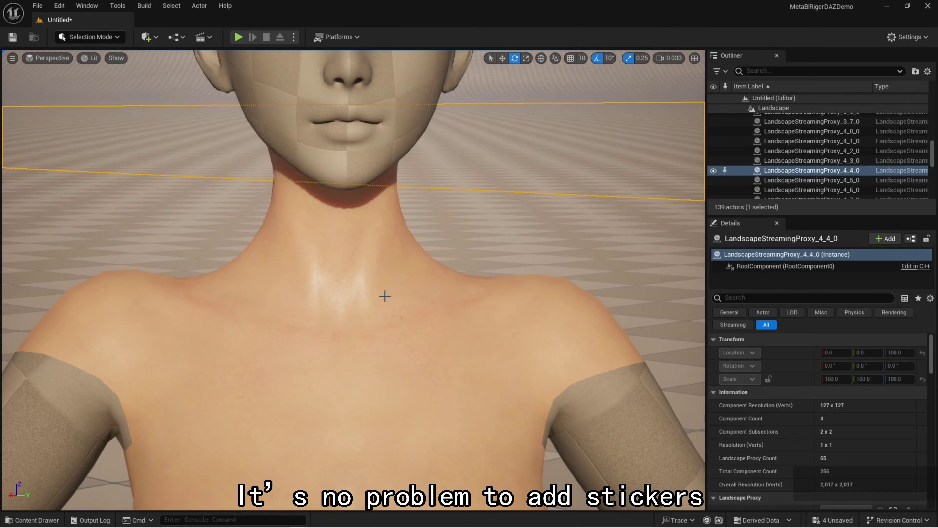